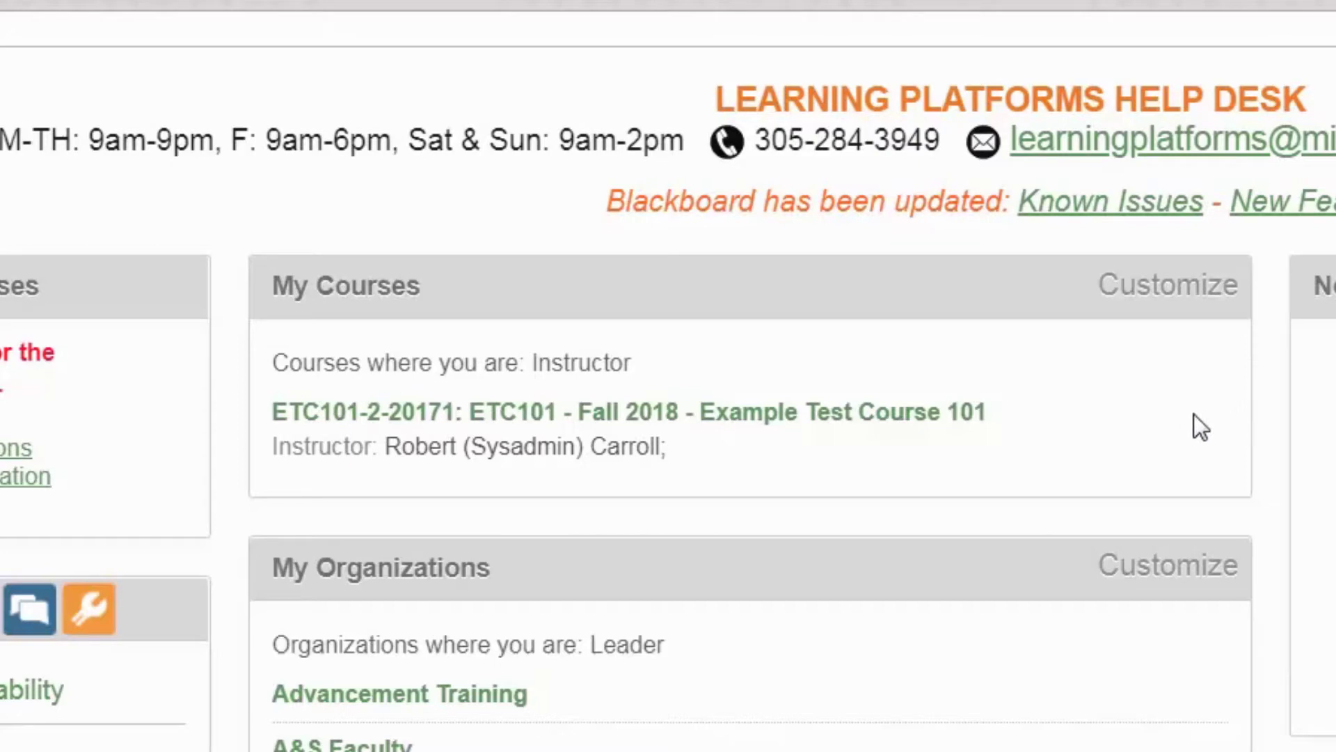
# Enter the Example Test Course 101 course and go to its Assignments page
pyautogui.click(874, 412)
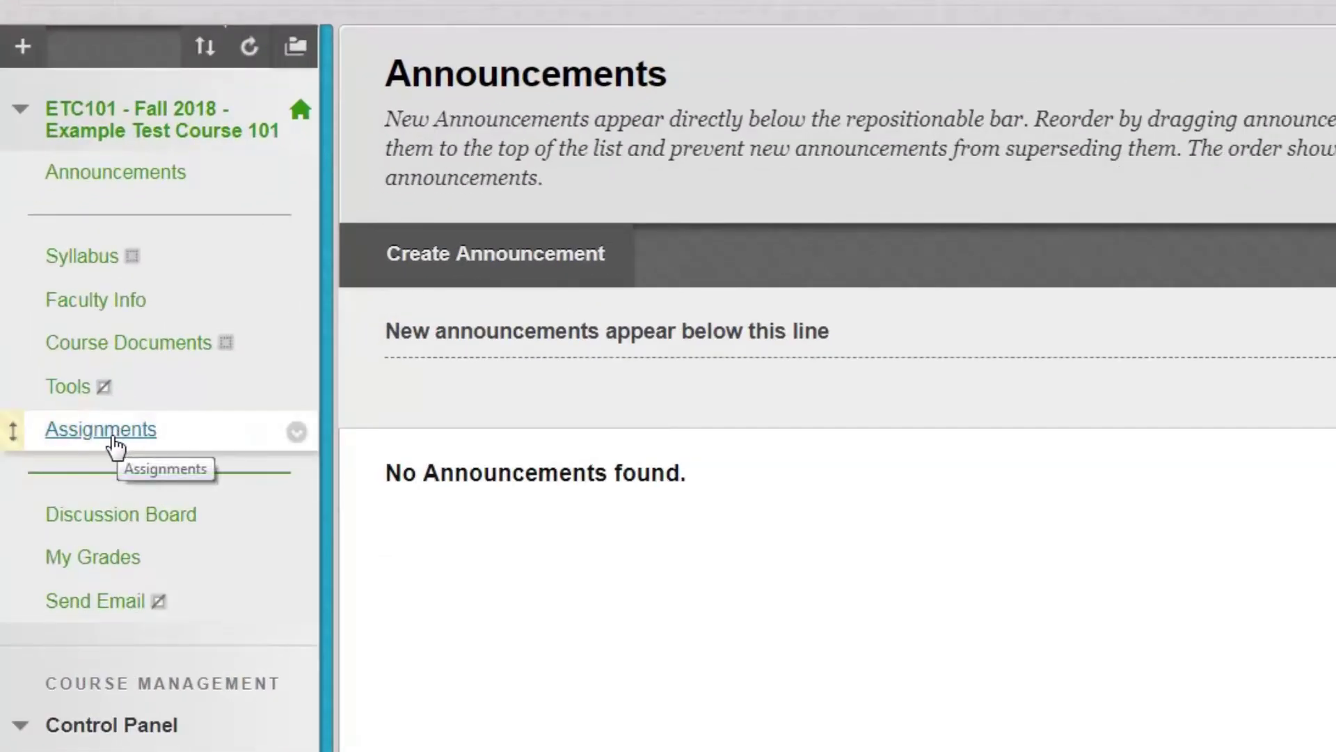
pyautogui.click(101, 430)
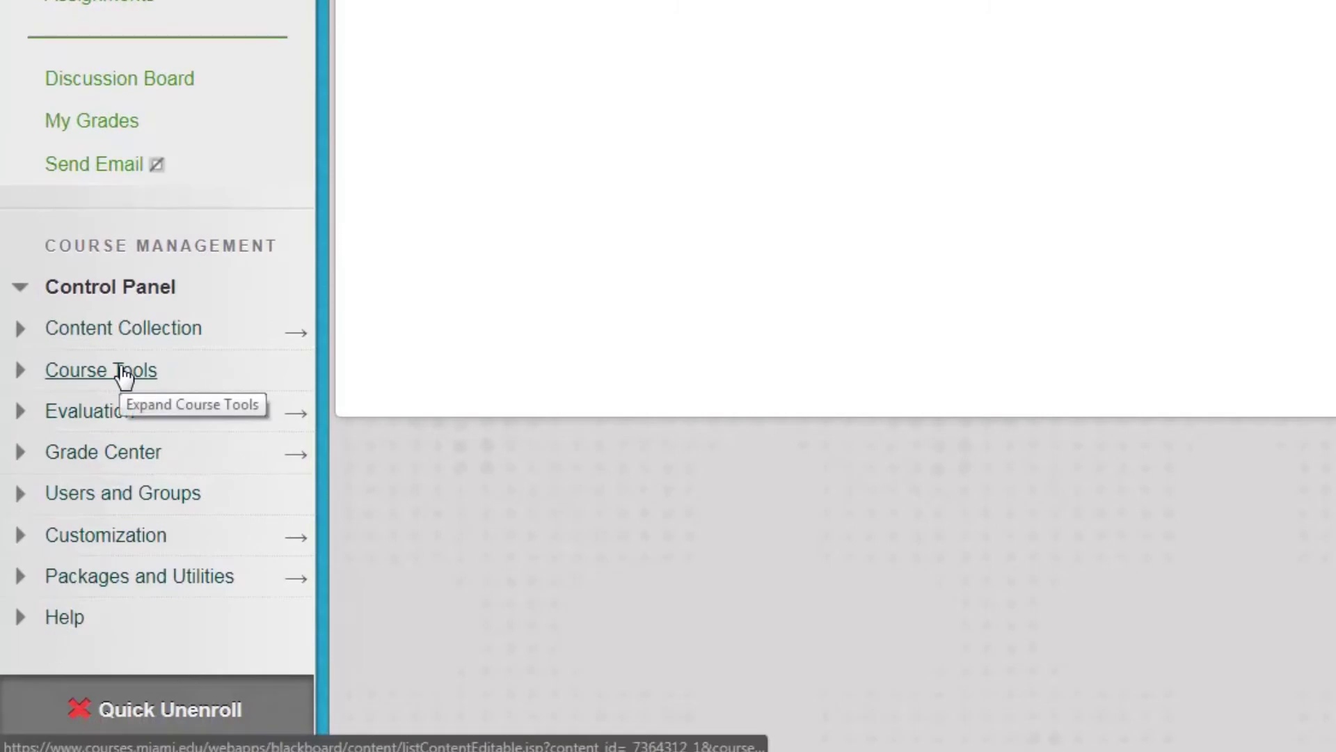
# Expand Course Tools and open the Respondus LockDown Browser dashboard from the list
pyautogui.click(122, 372)
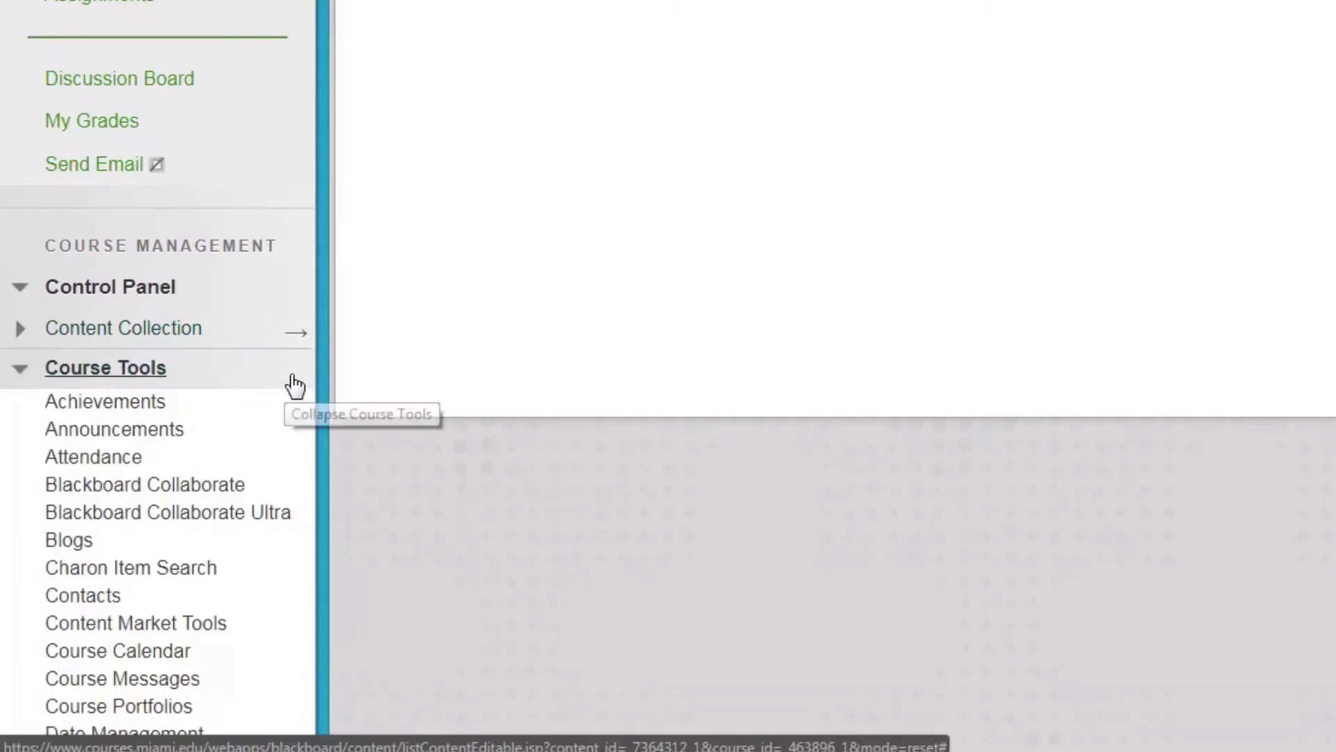
pyautogui.scroll(-2, 295, 382)
pyautogui.scroll(-6, 295, 382)
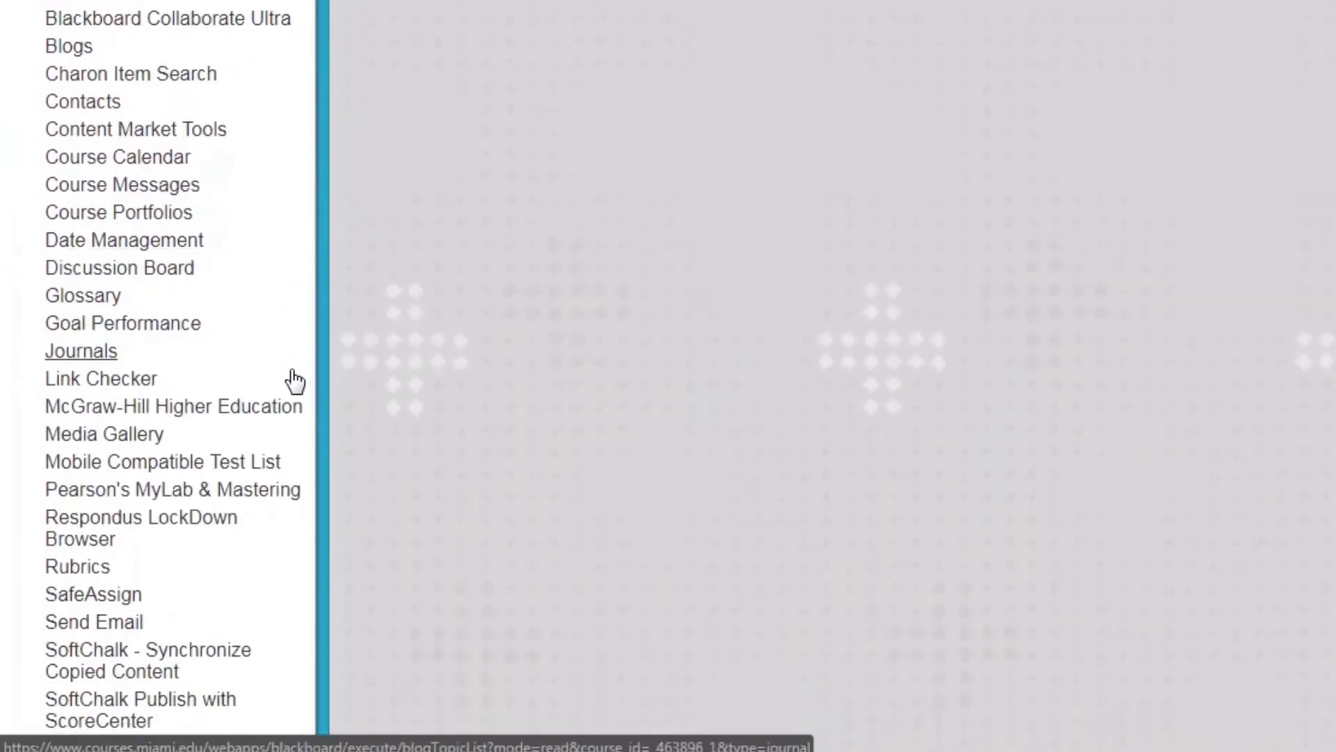
pyautogui.scroll(-2, 295, 382)
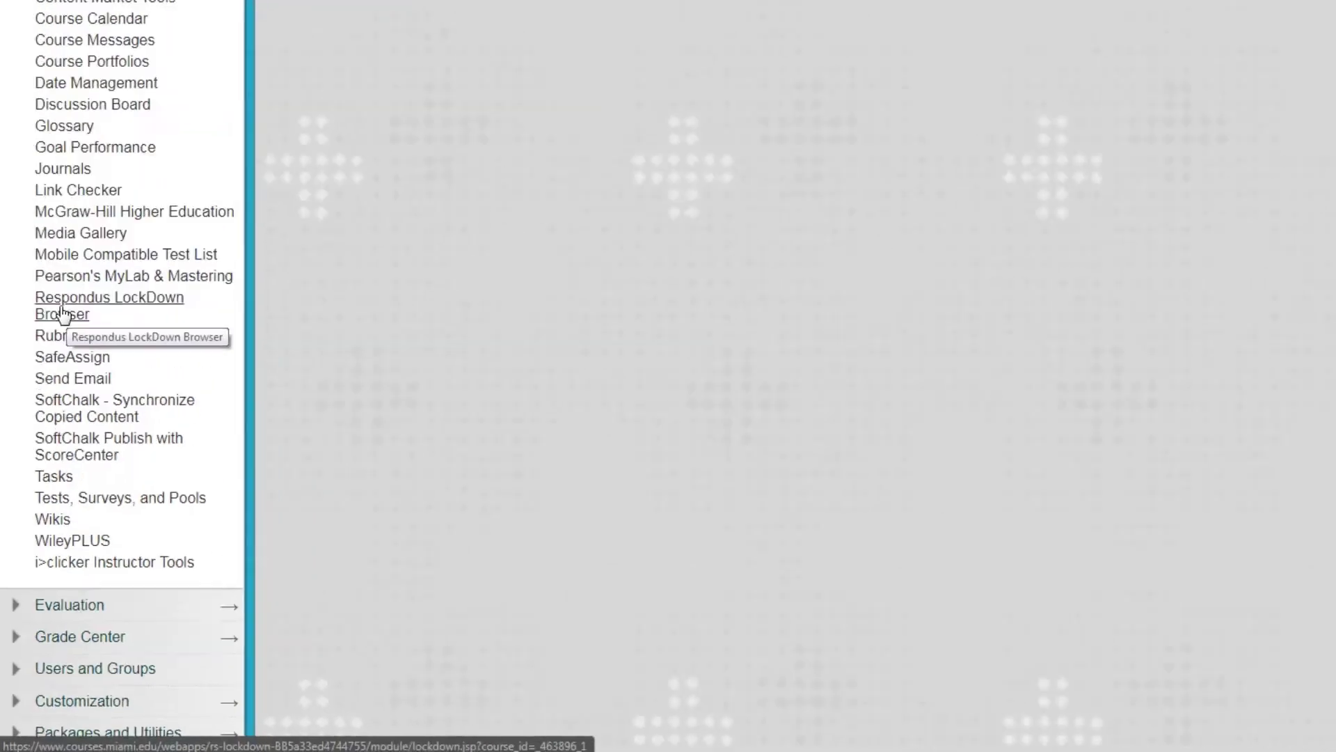
pyautogui.click(81, 187)
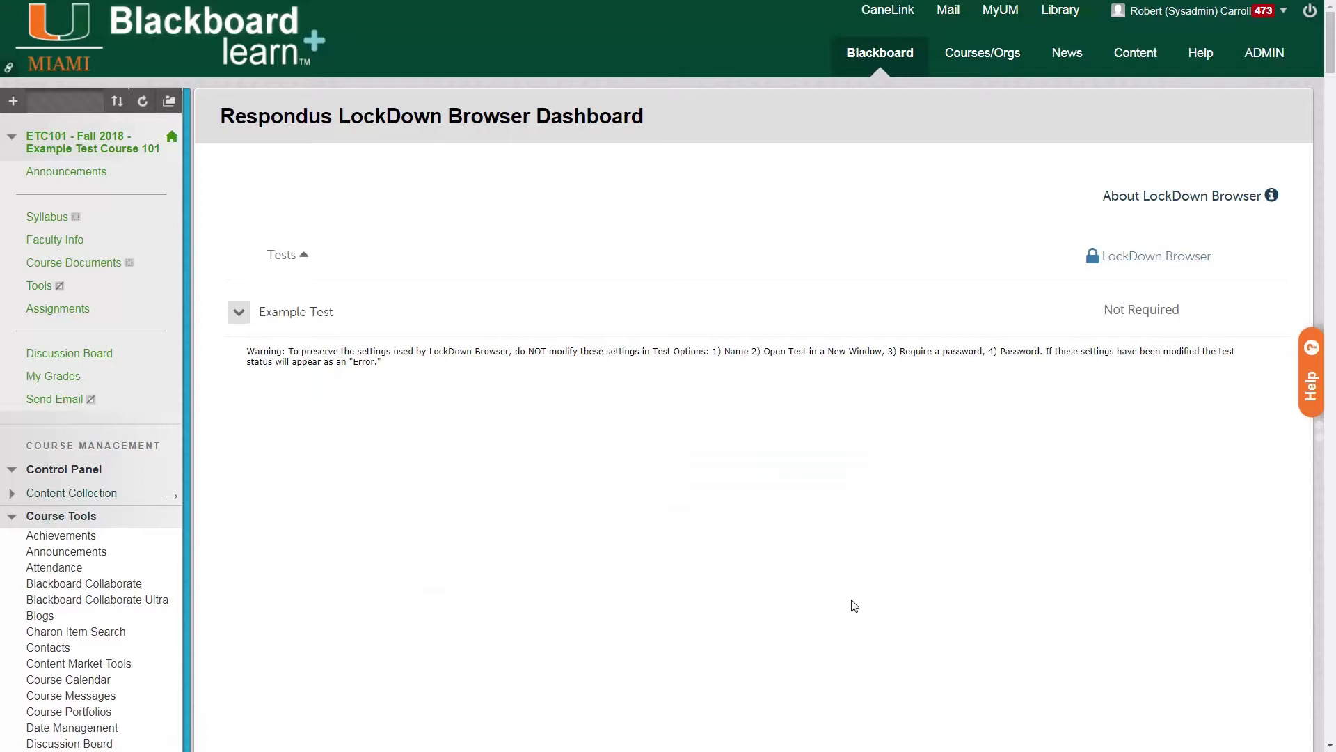
# Highlight Example Test and its Not Required LockDown Browser status in the dashboard list
pyautogui.tripleClick(316, 313)
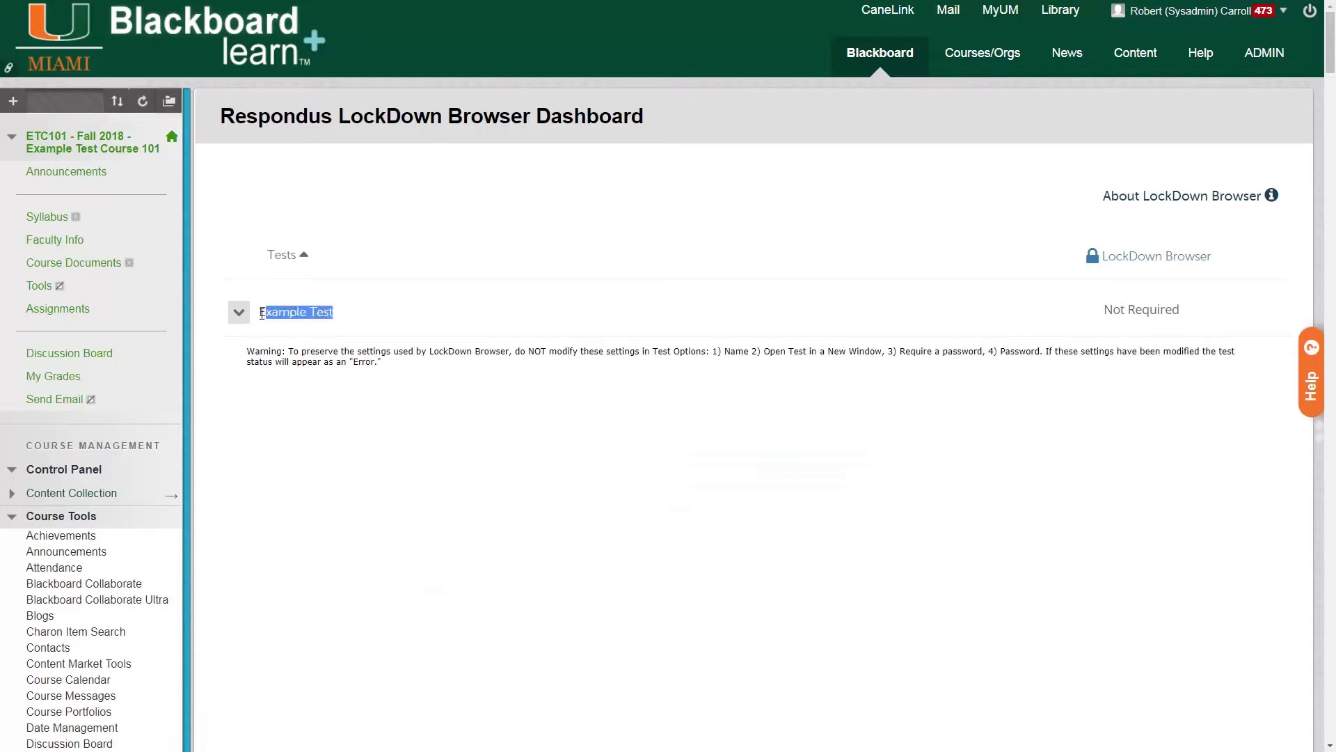
pyautogui.click(1007, 318)
pyautogui.moveTo(1082, 314); pyautogui.dragTo(1194, 307)
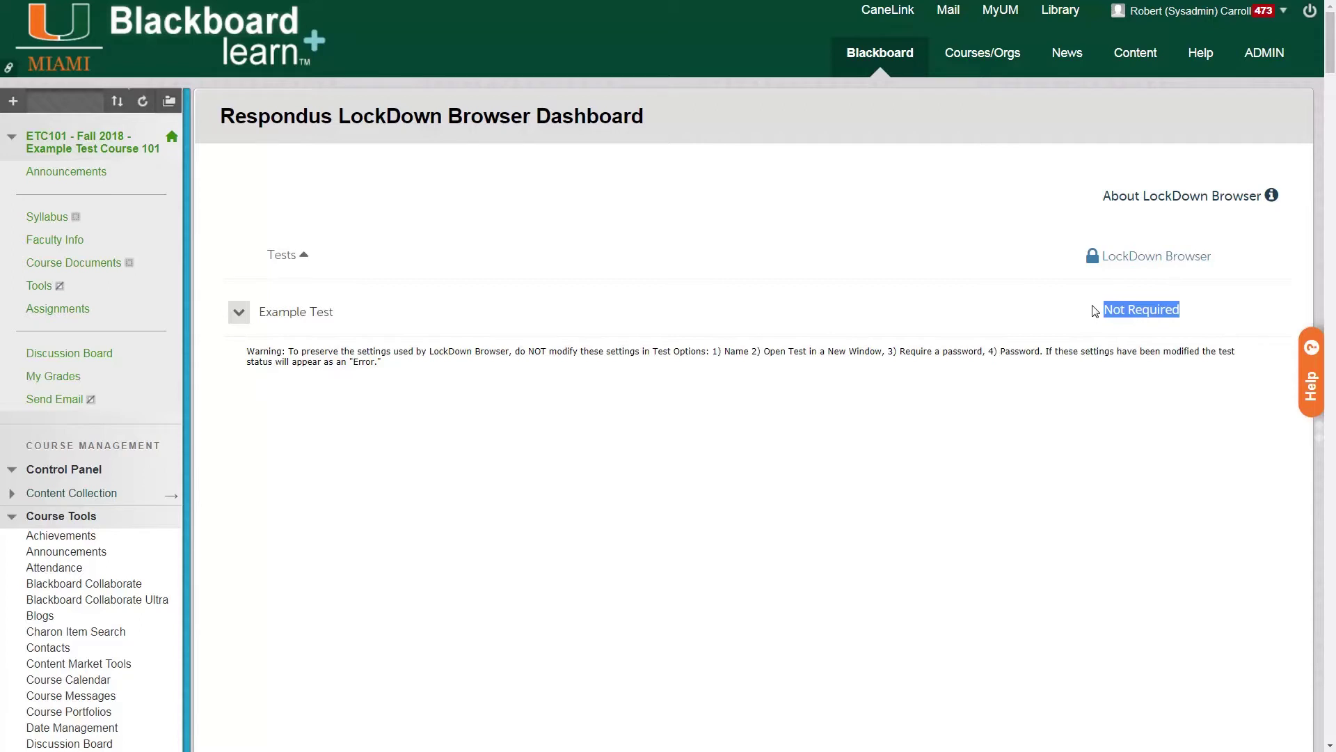
pyautogui.click(421, 315)
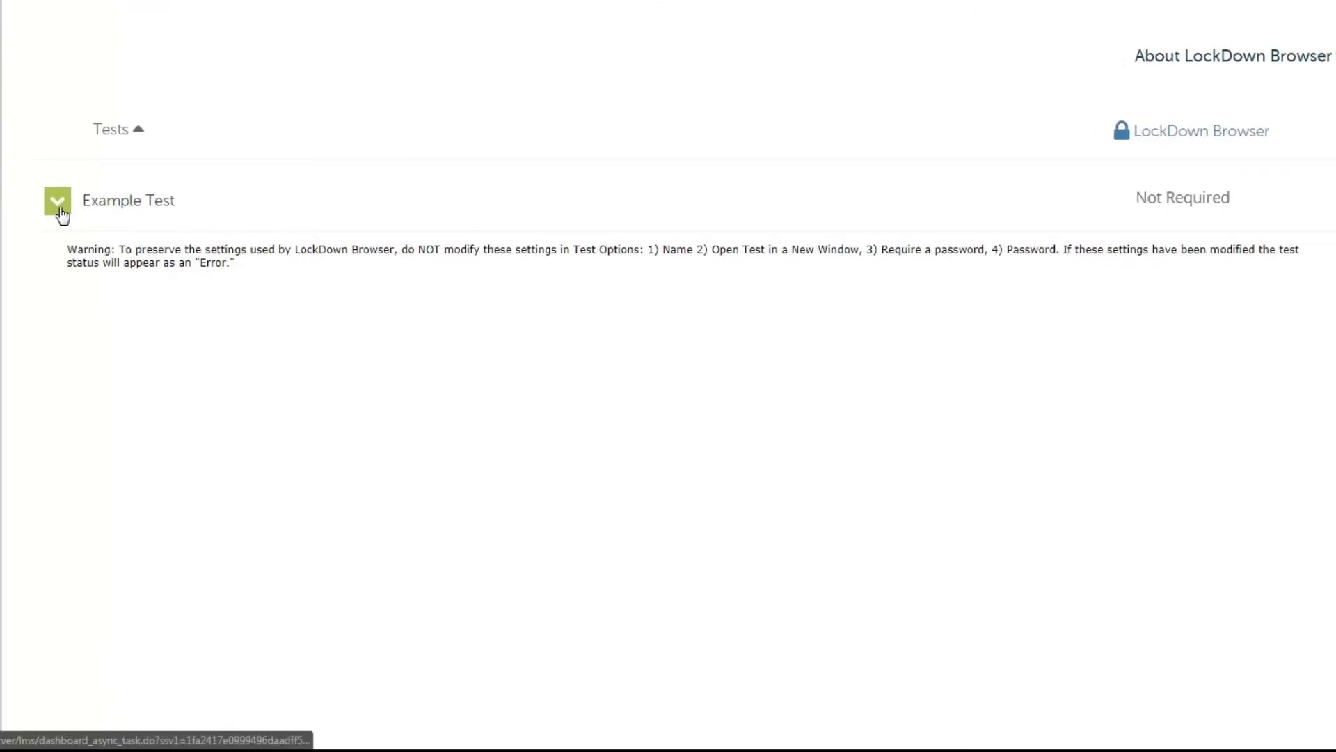
# Open Example Test's LockDown Browser settings and select Require Respondus LockDown Browser for this exam
pyautogui.click(59, 206)
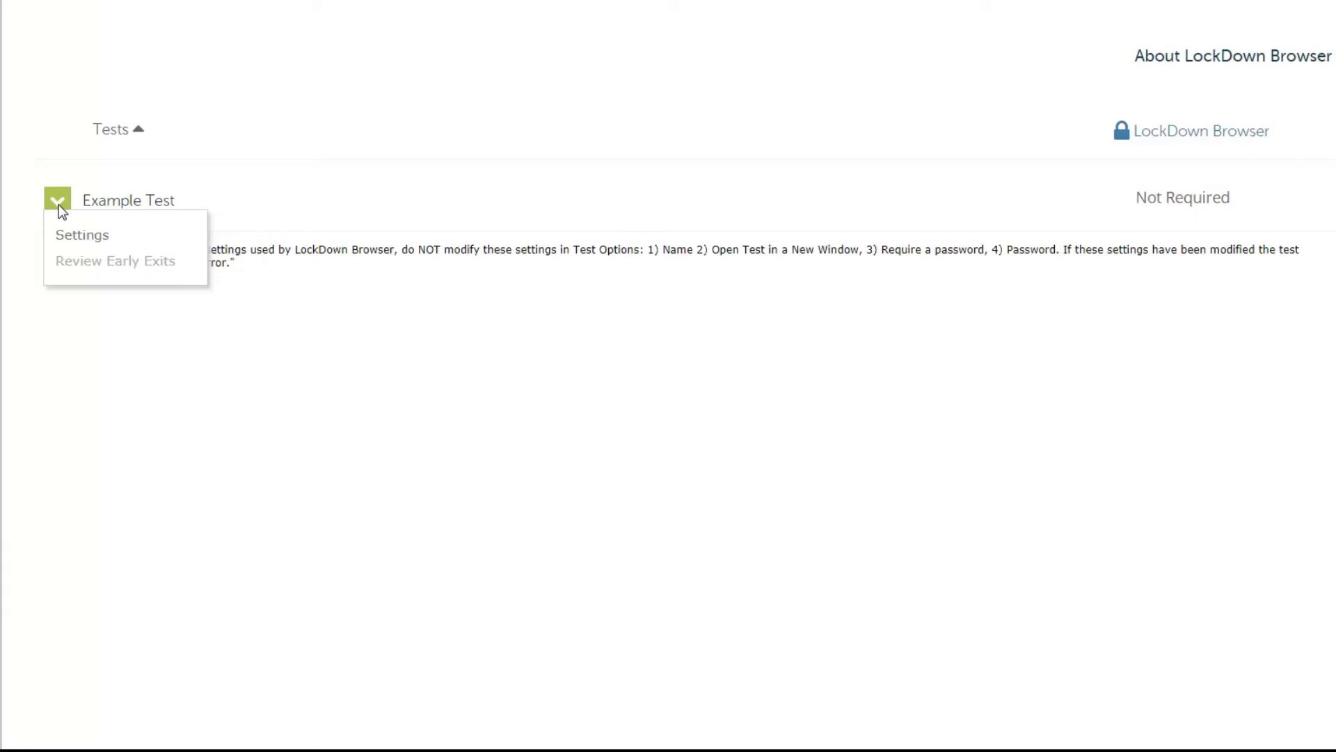
pyautogui.click(90, 234)
pyautogui.scroll(-1, 701, 156)
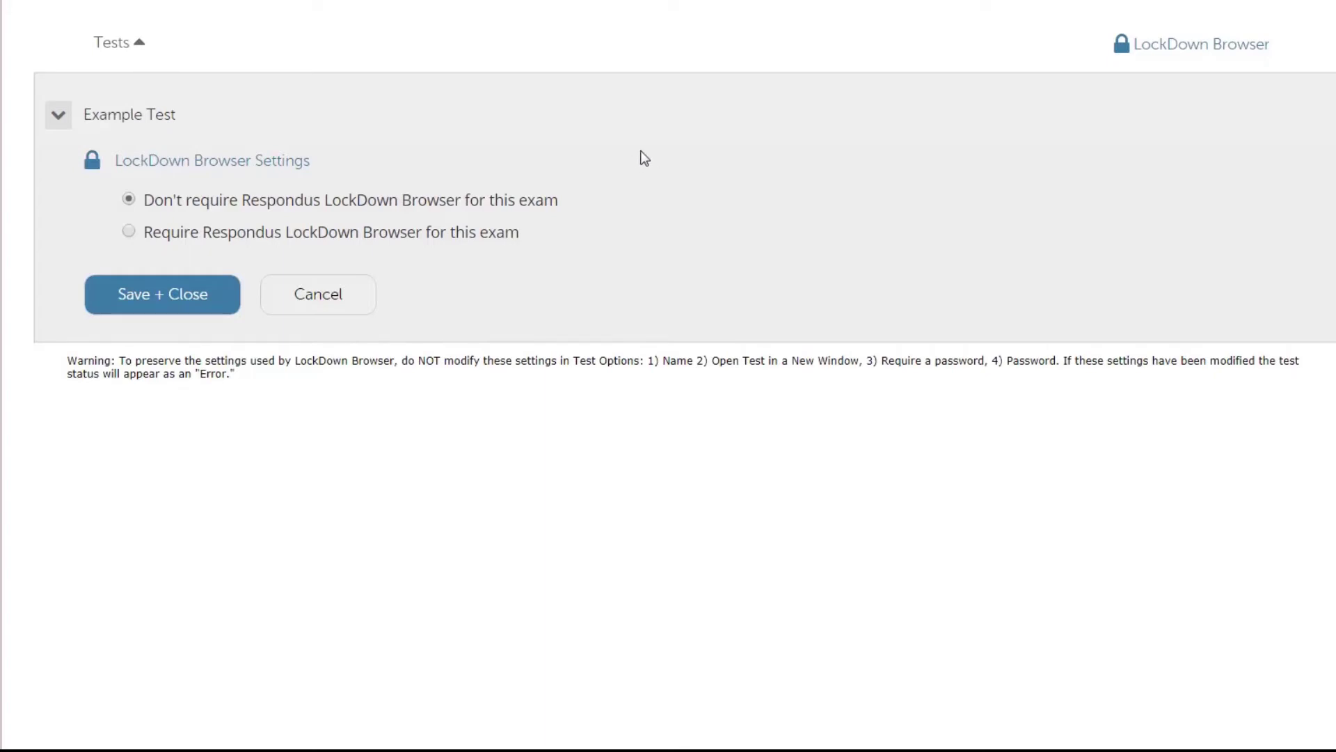
pyautogui.click(129, 232)
# Enter an exam access password and expand the Advanced Settings section
pyautogui.scroll(-1, 147, 212)
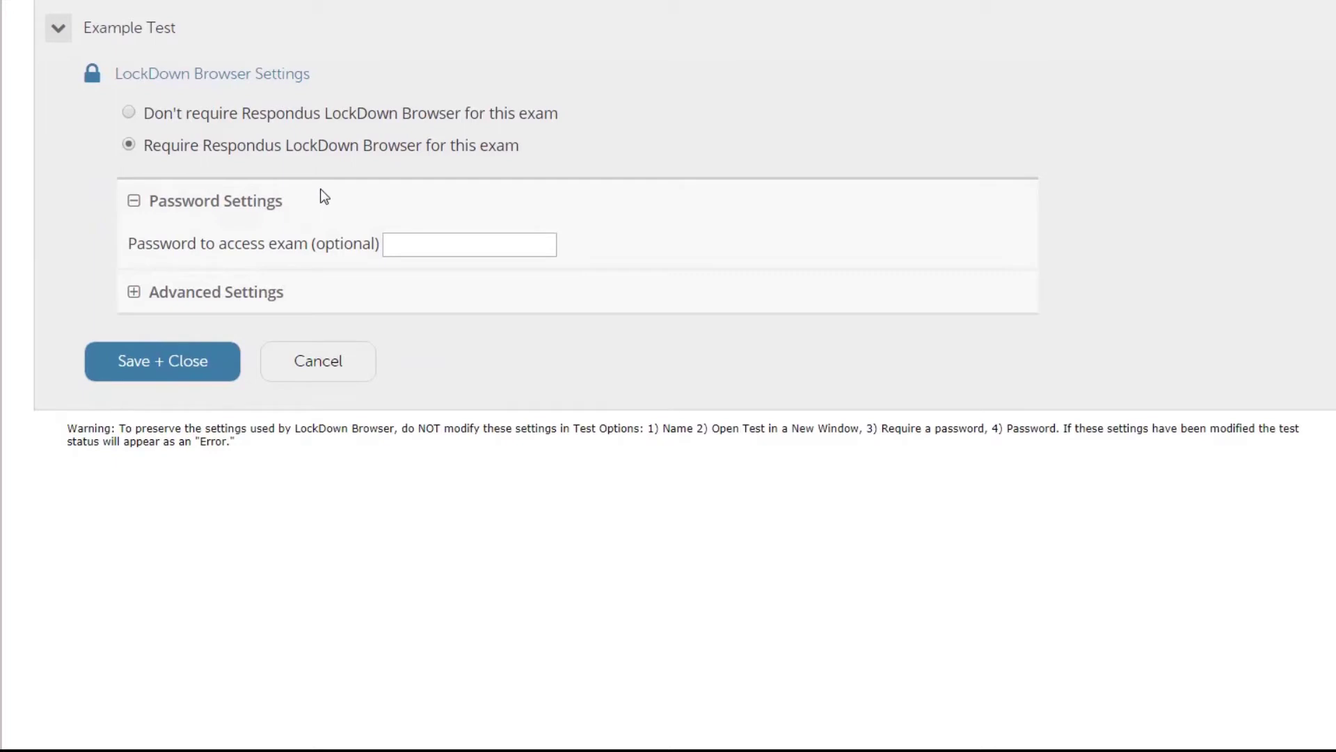
pyautogui.click(423, 245)
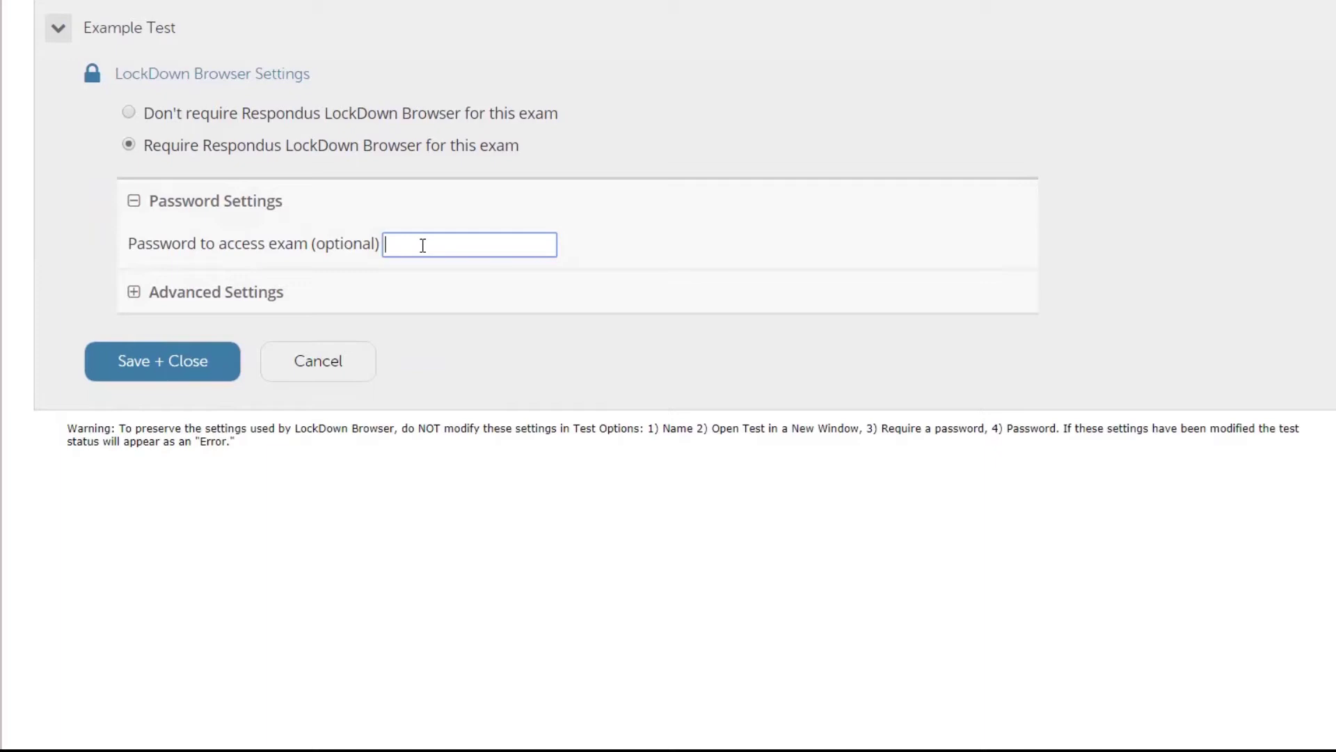
pyautogui.scroll(-1, 607, 119)
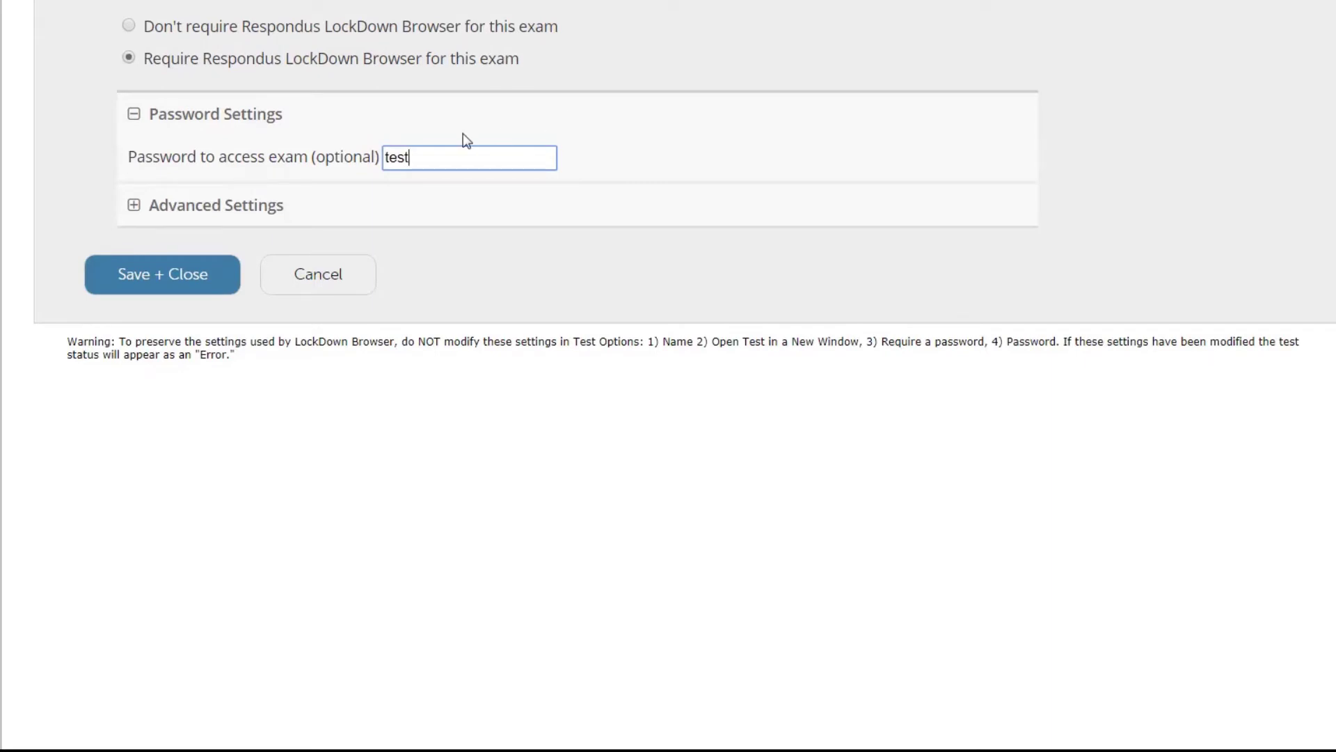
pyautogui.click(134, 205)
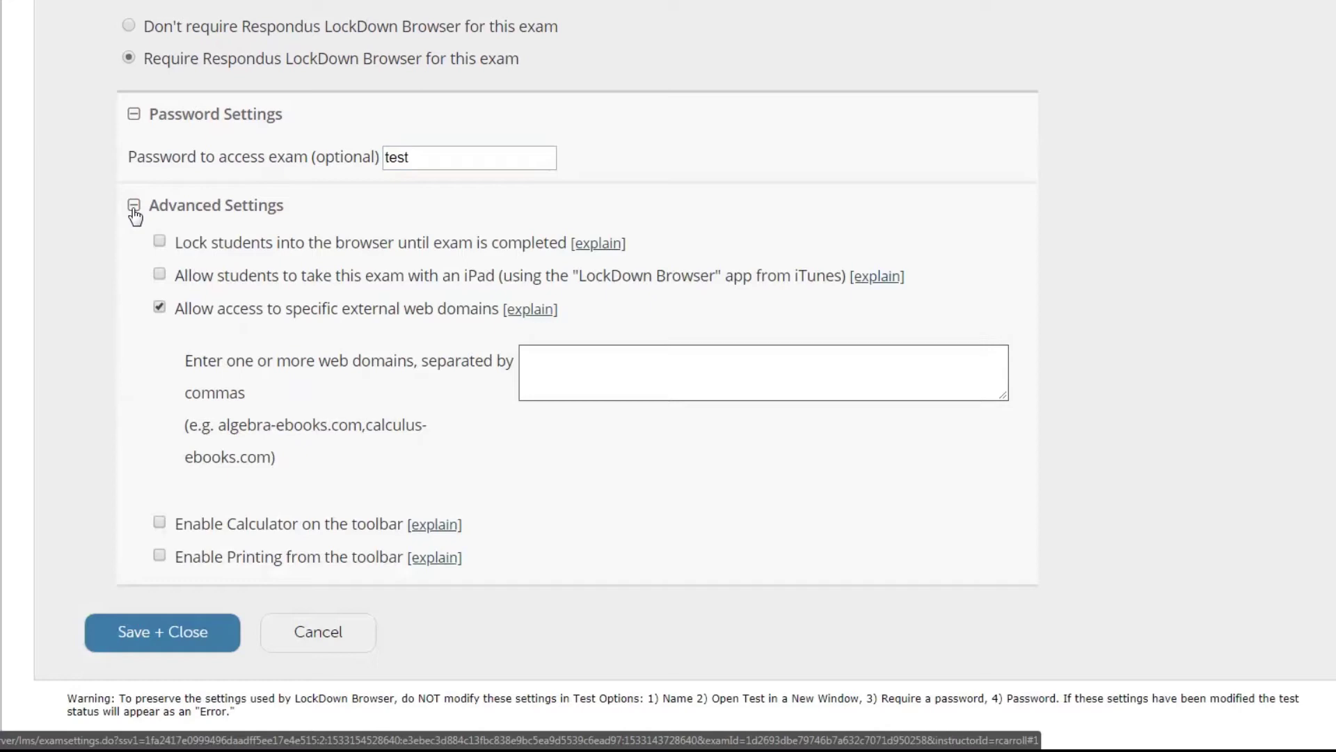
# Lock students into the browser with an early-exit password, allow iPad use, and enable the toolbar calculator
pyautogui.click(160, 241)
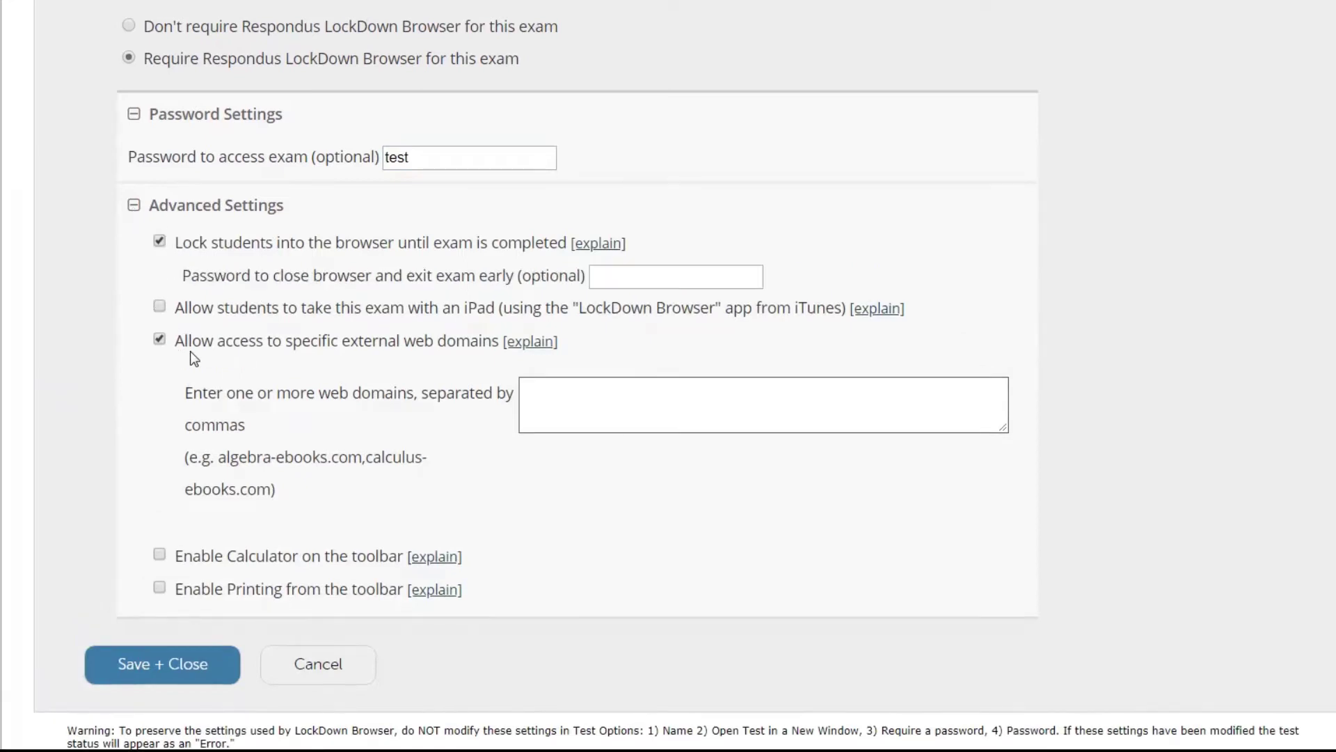
pyautogui.click(645, 276)
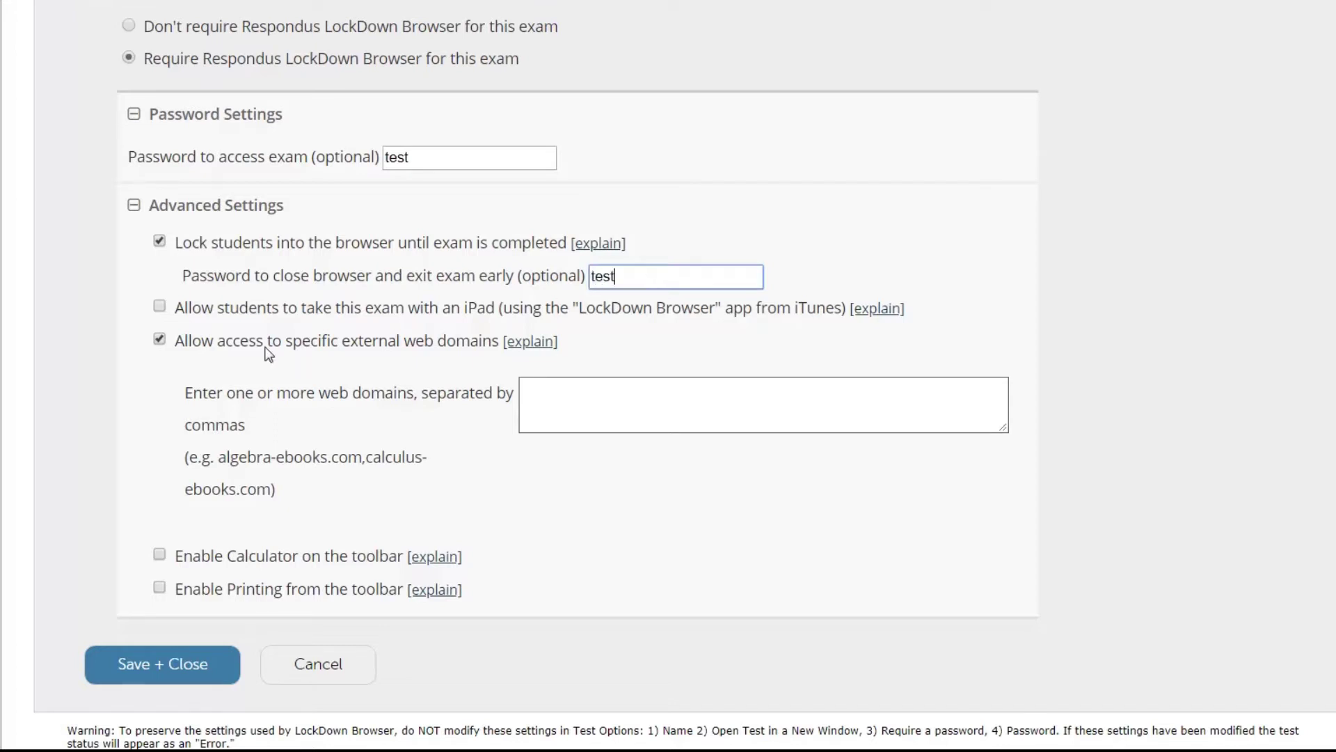
pyautogui.click(159, 307)
pyautogui.click(159, 556)
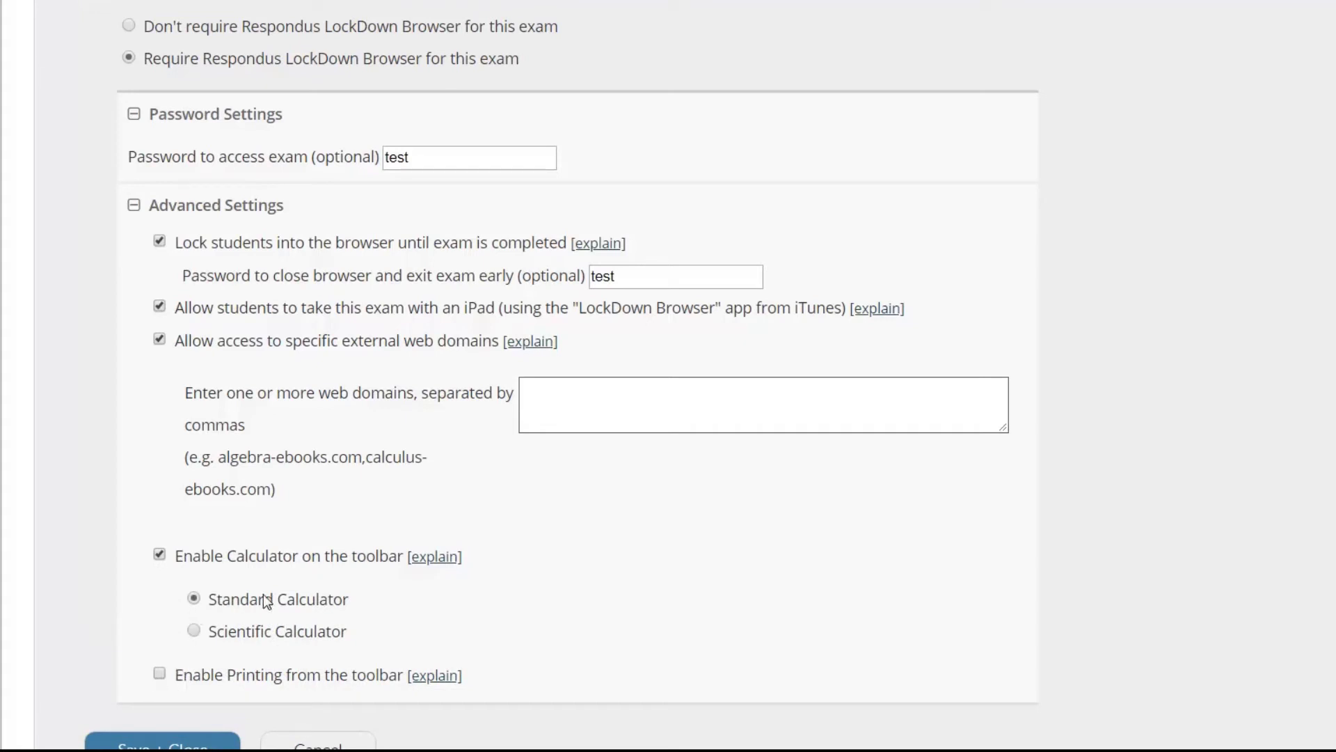
# Scroll the Advanced Settings around the calculator options to switch to Scientific Calculator
pyautogui.scroll(-3, 519, 578)
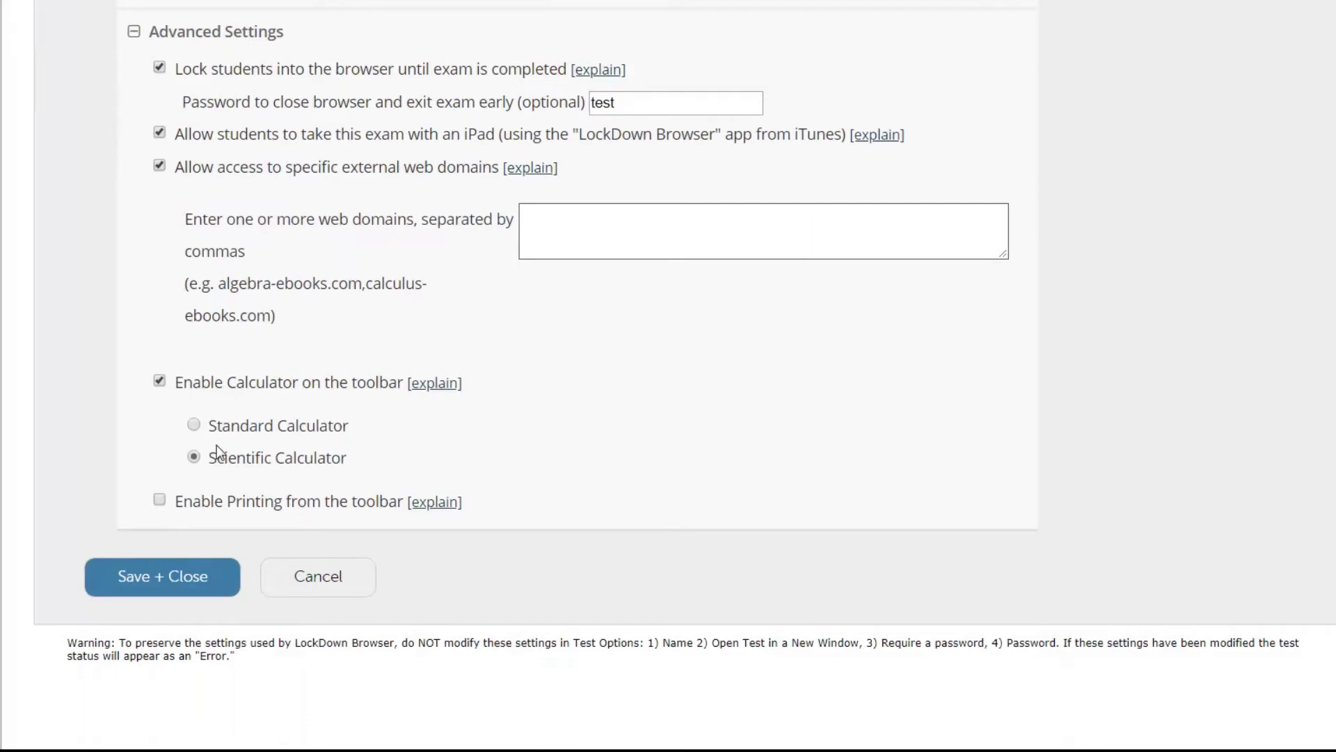
pyautogui.scroll(3, 821, 433)
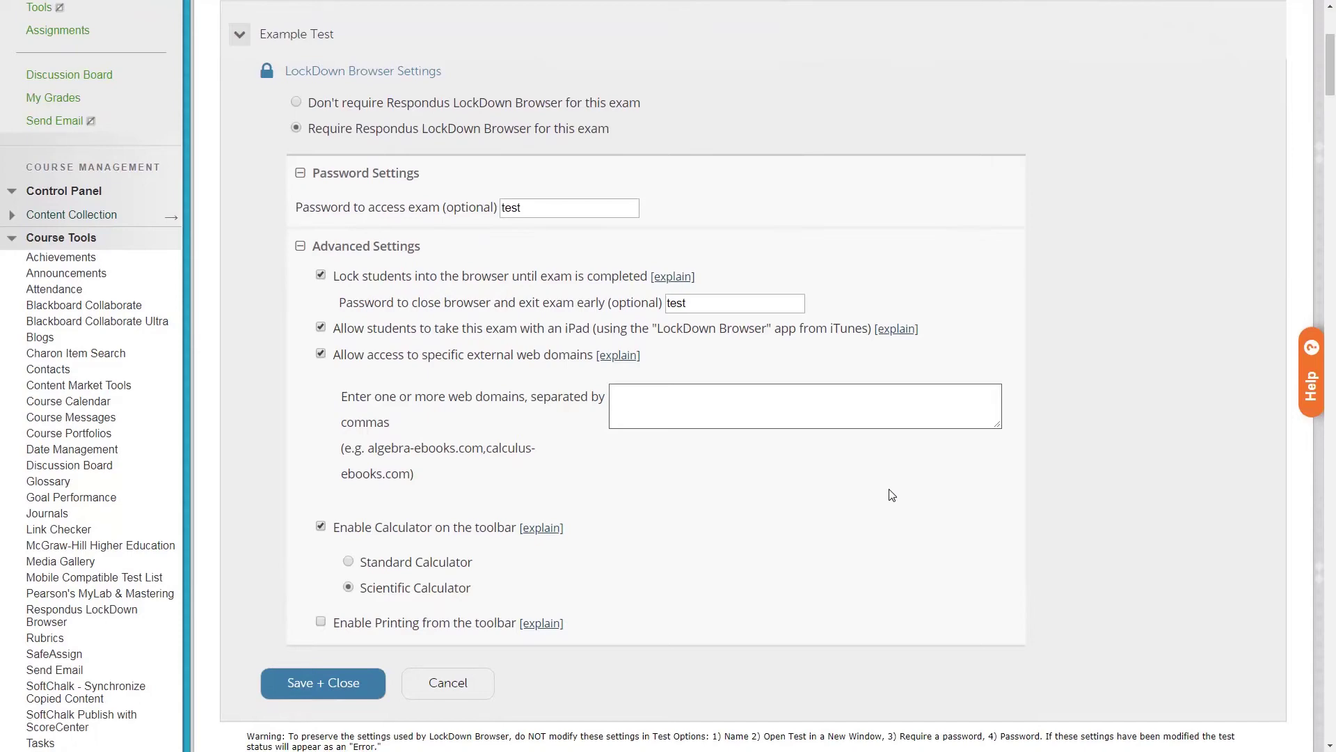
# Save + Close the LockDown Browser settings and view Example Test marked Required on the dashboard
pyautogui.scroll(-4, 933, 496)
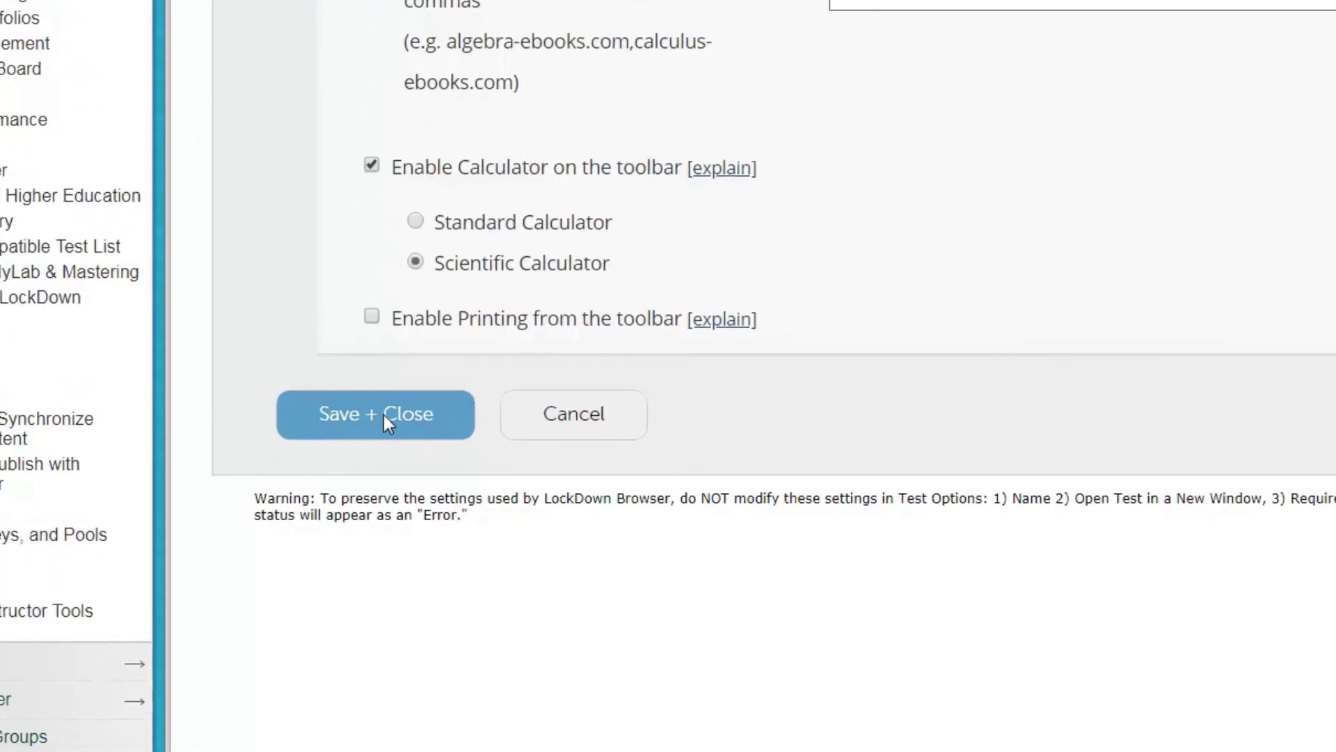
pyautogui.click(383, 415)
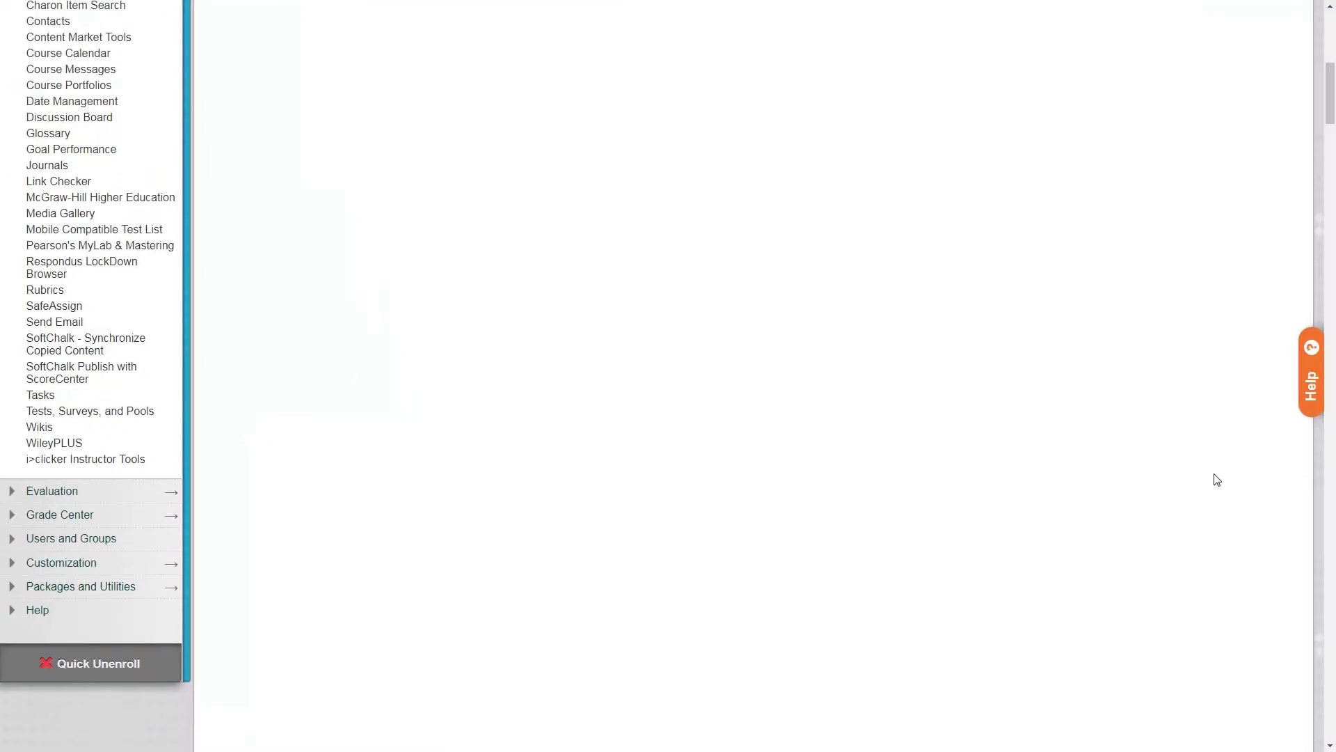
pyautogui.scroll(9, 1201, 460)
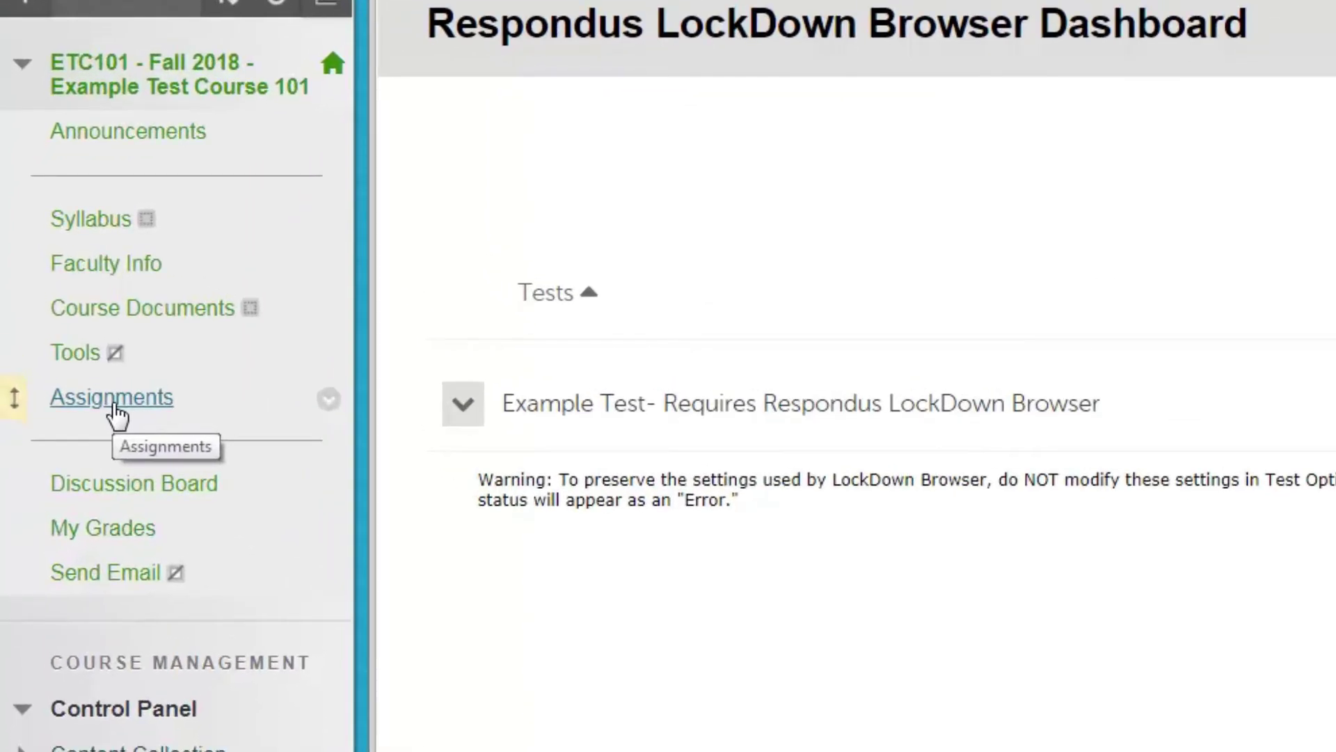
# Return to Assignments and open the action menu for 'Example Test- Requires Respondus LockDown Browser'
pyautogui.click(113, 400)
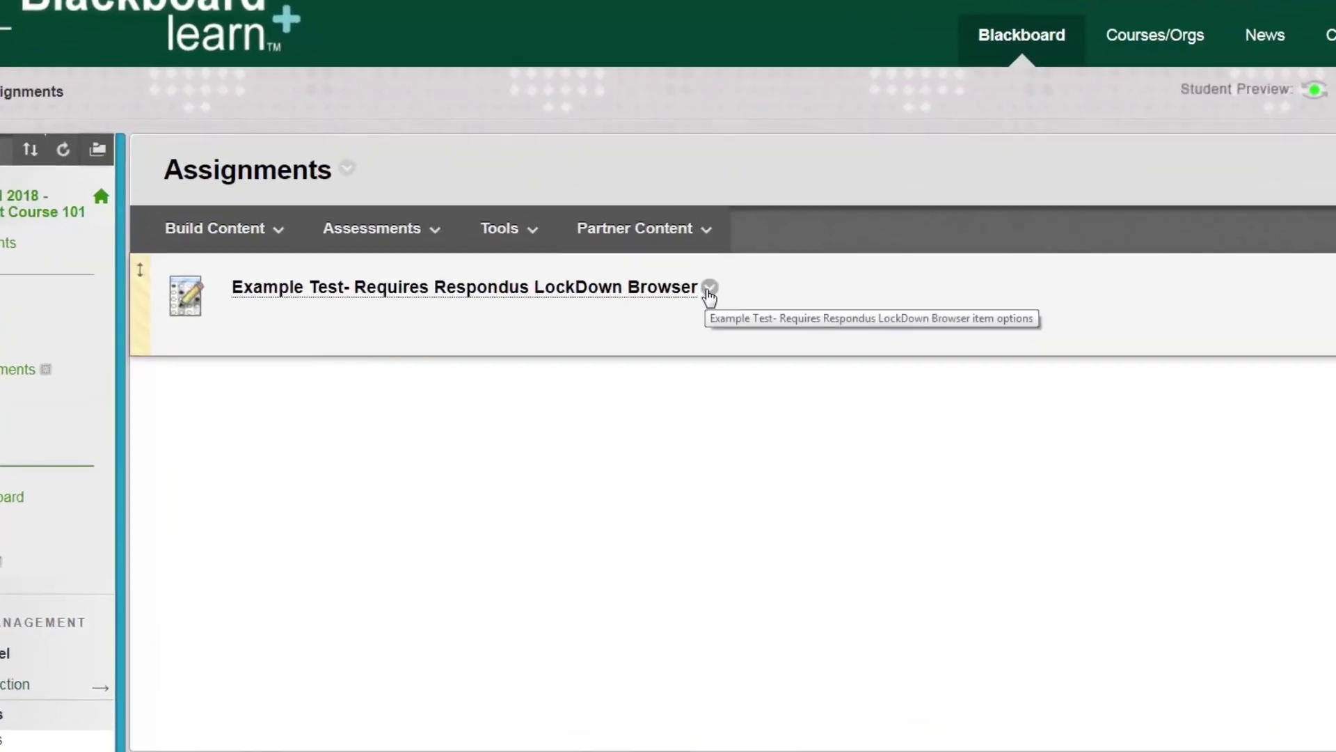
pyautogui.click(709, 287)
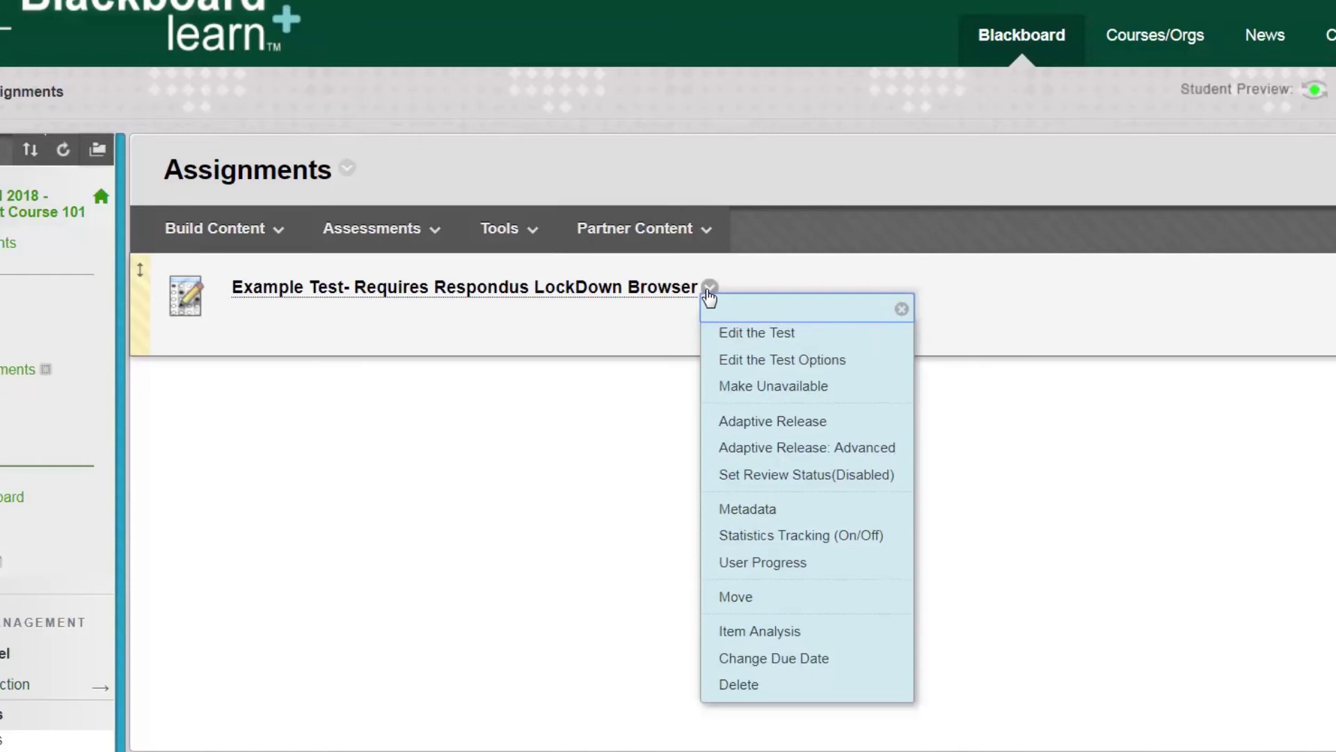
# Choose Edit the Test Options and scroll down to the Password field
pyautogui.click(785, 362)
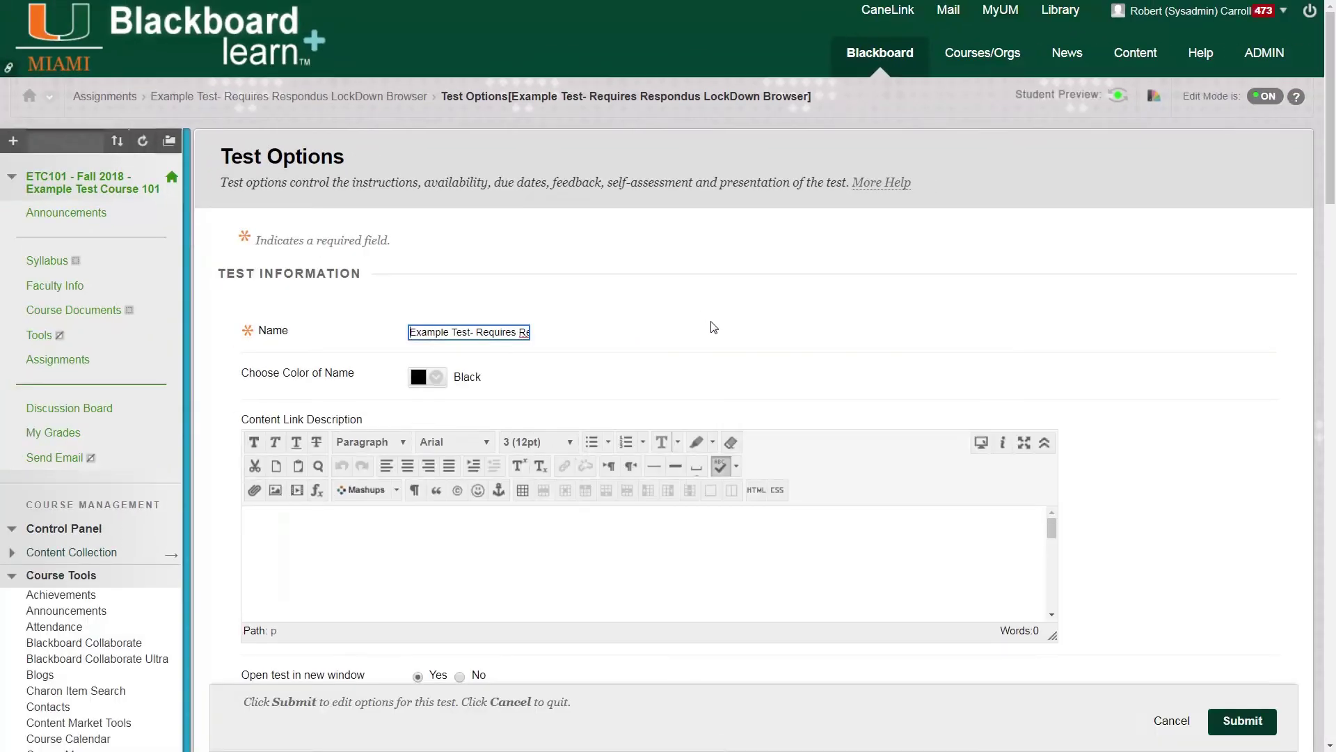
pyautogui.scroll(-8, 714, 327)
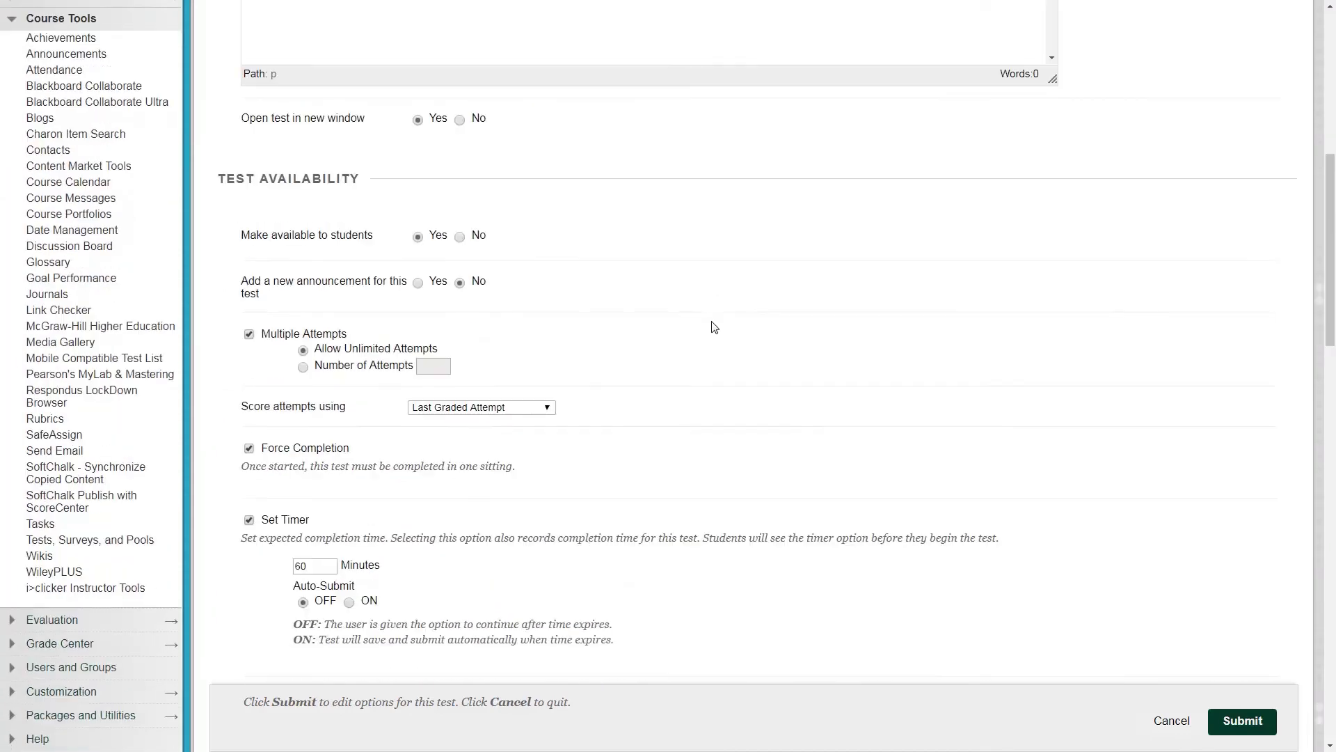
pyautogui.scroll(-5, 713, 327)
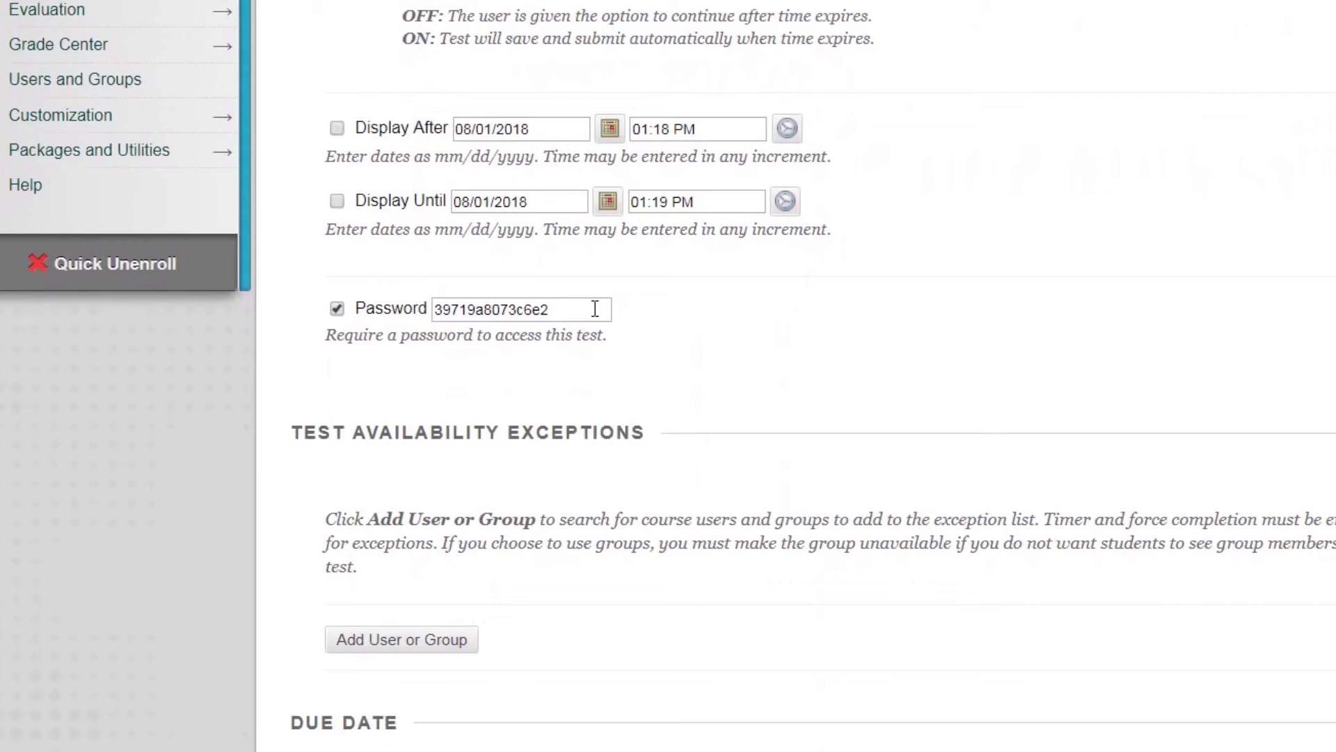
# Clear the test's old access password, enter a new password, and submit the LockDown Browser options
pyautogui.doubleClick(581, 308)
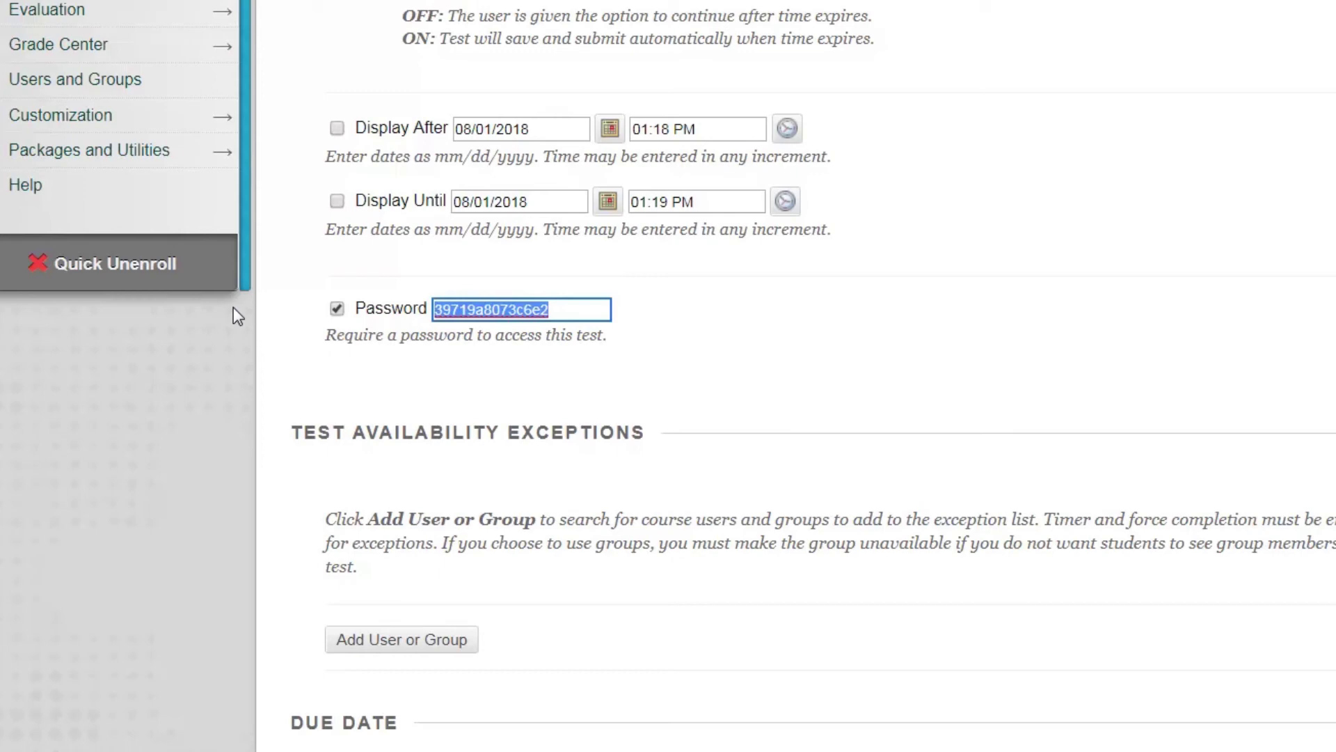
pyautogui.press('BackSpace')
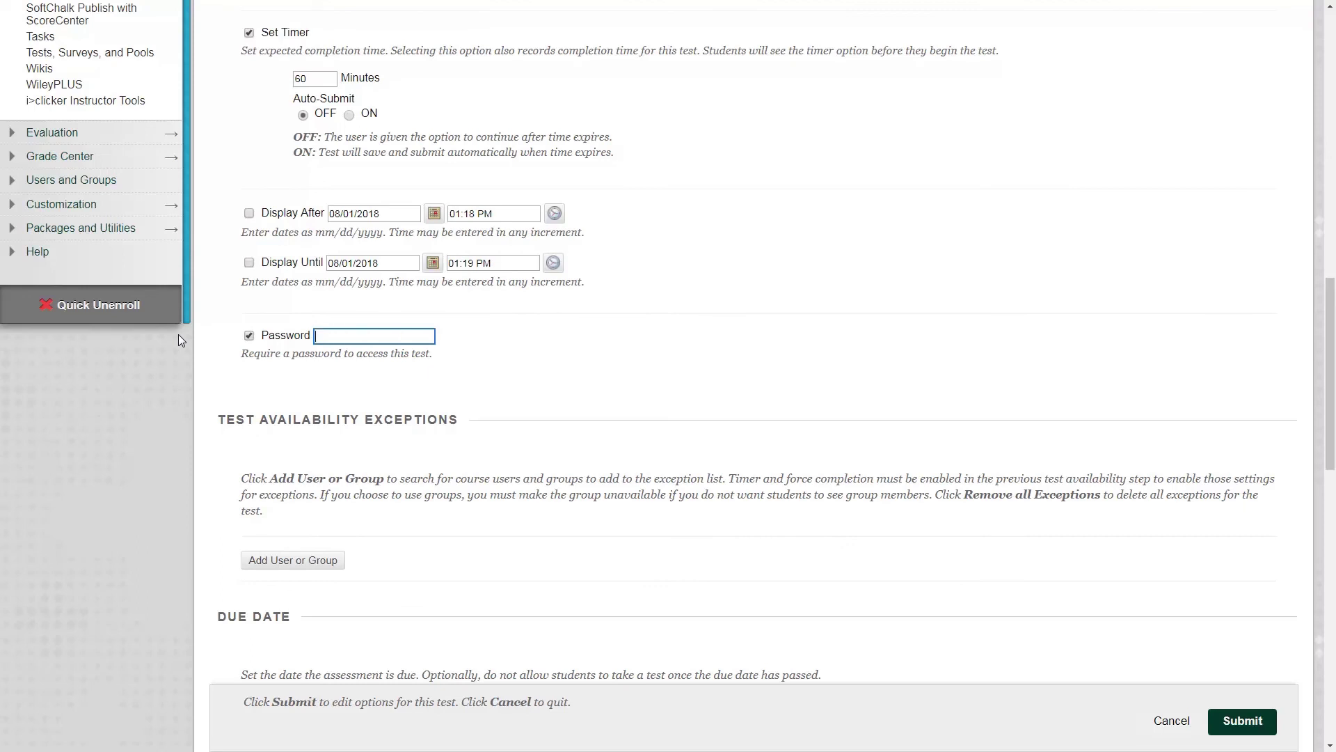
pyautogui.click(1254, 725)
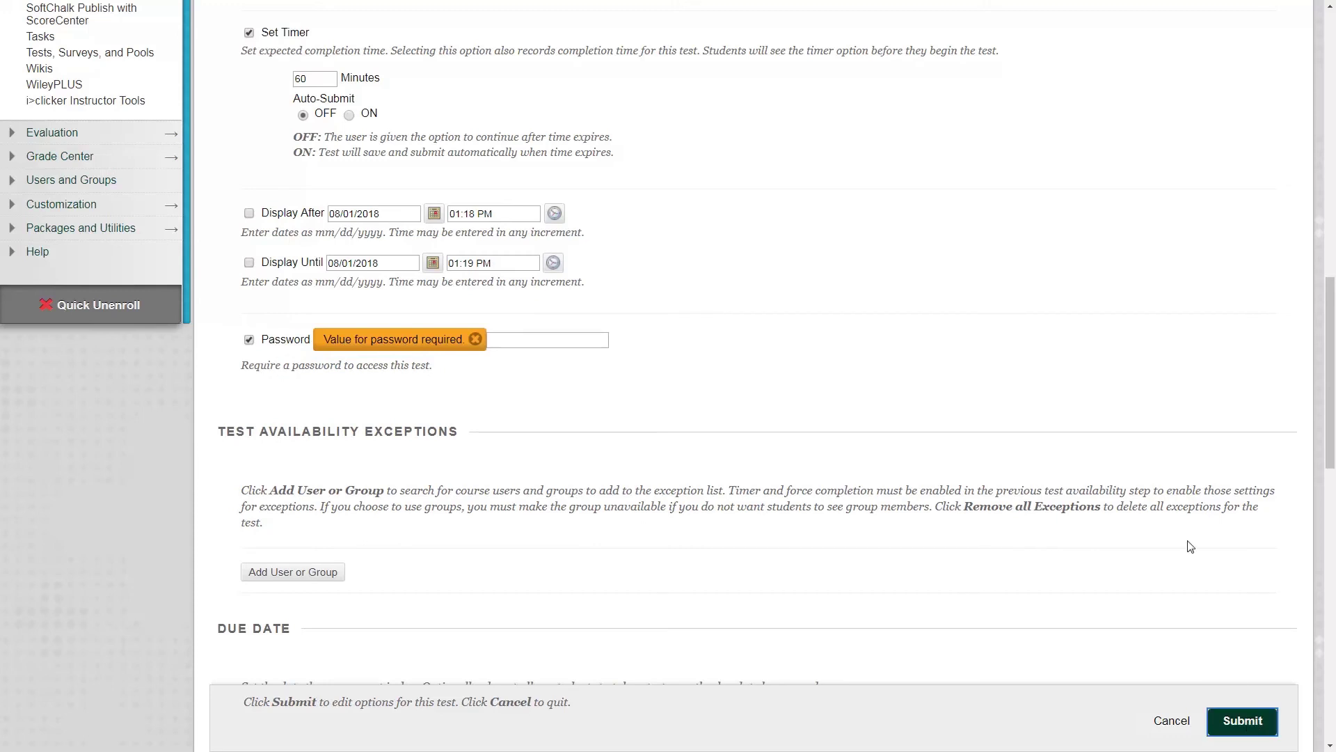
pyautogui.click(549, 339)
pyautogui.click(1257, 726)
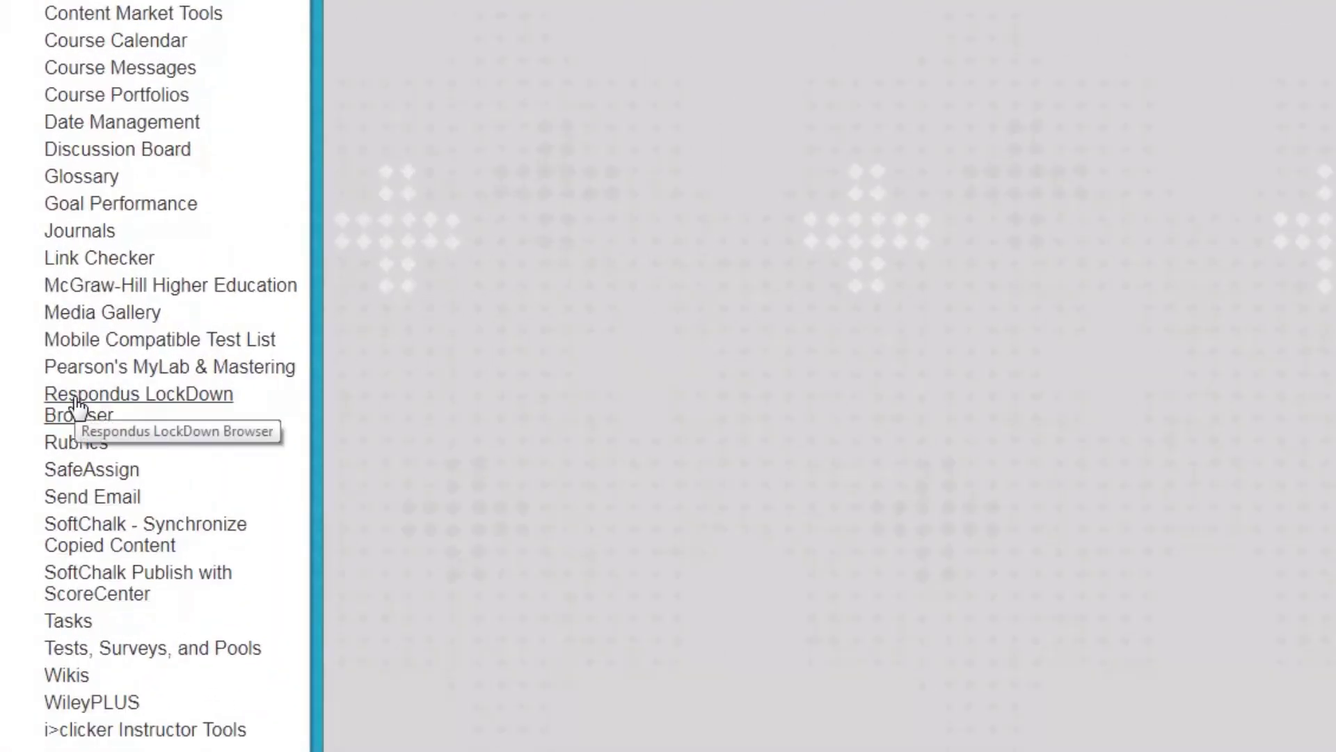
# From the Respondus LockDown Browser dashboard, use Fix It on the Example Test so its Error status returns to Required
pyautogui.click(76, 404)
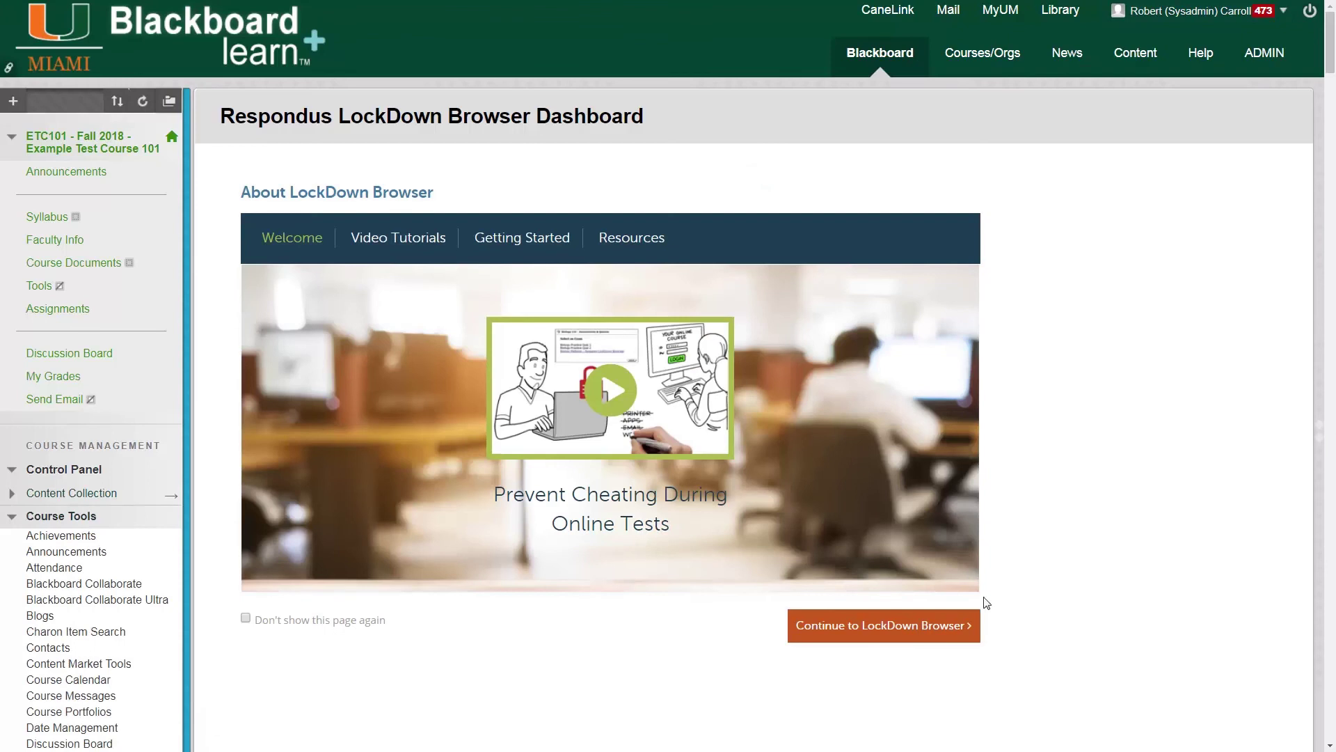
pyautogui.click(944, 630)
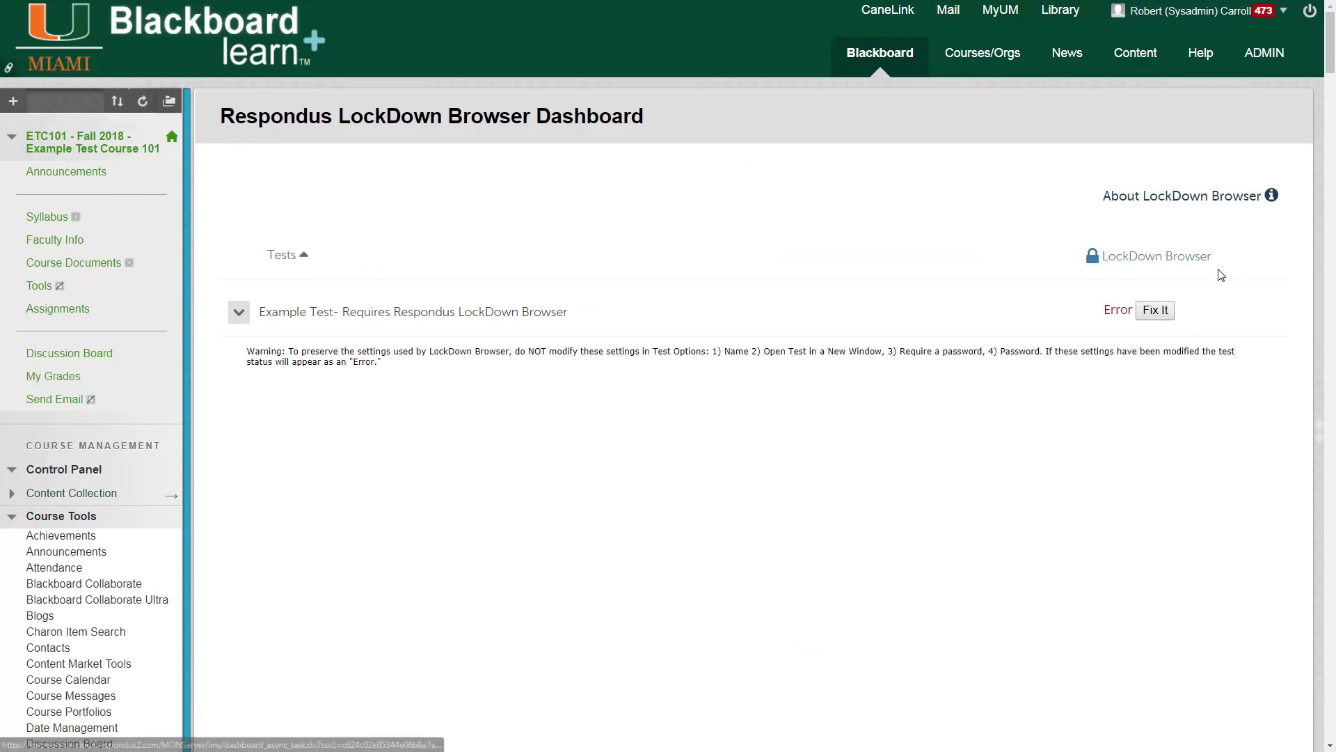
pyautogui.click(1159, 311)
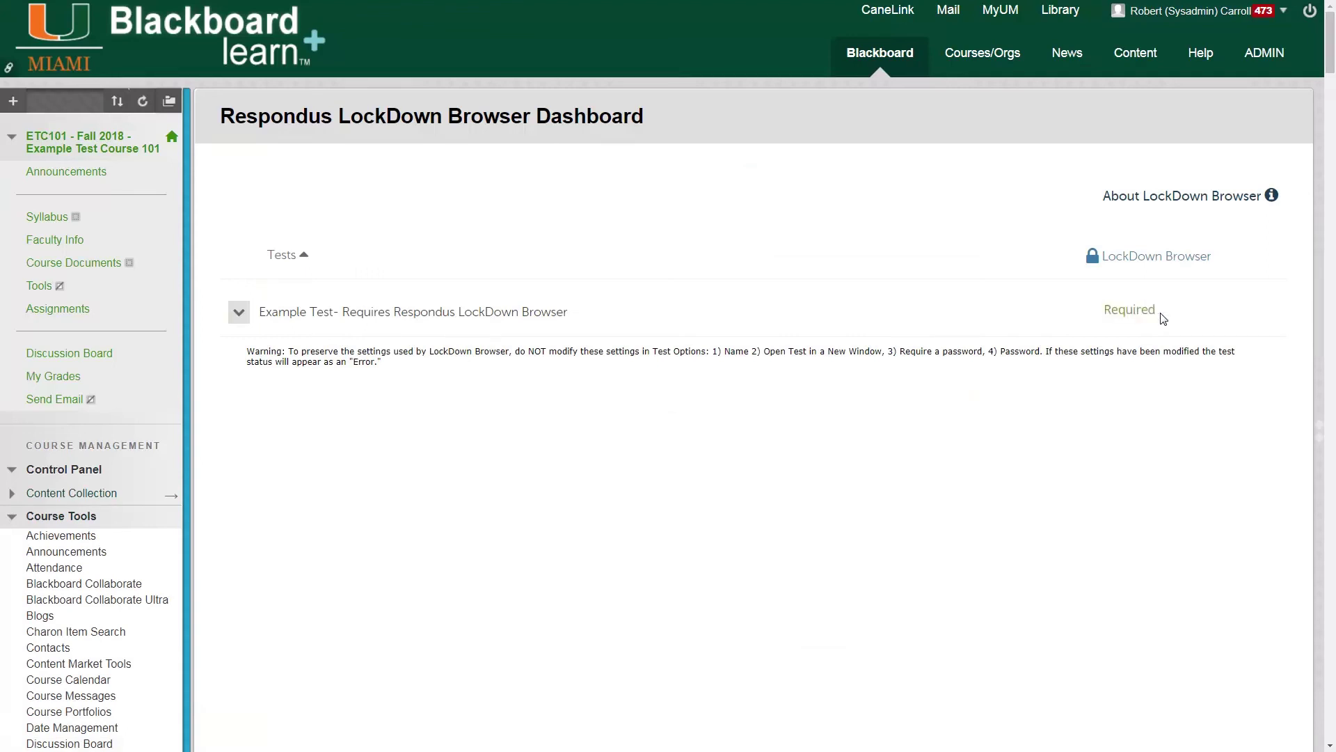